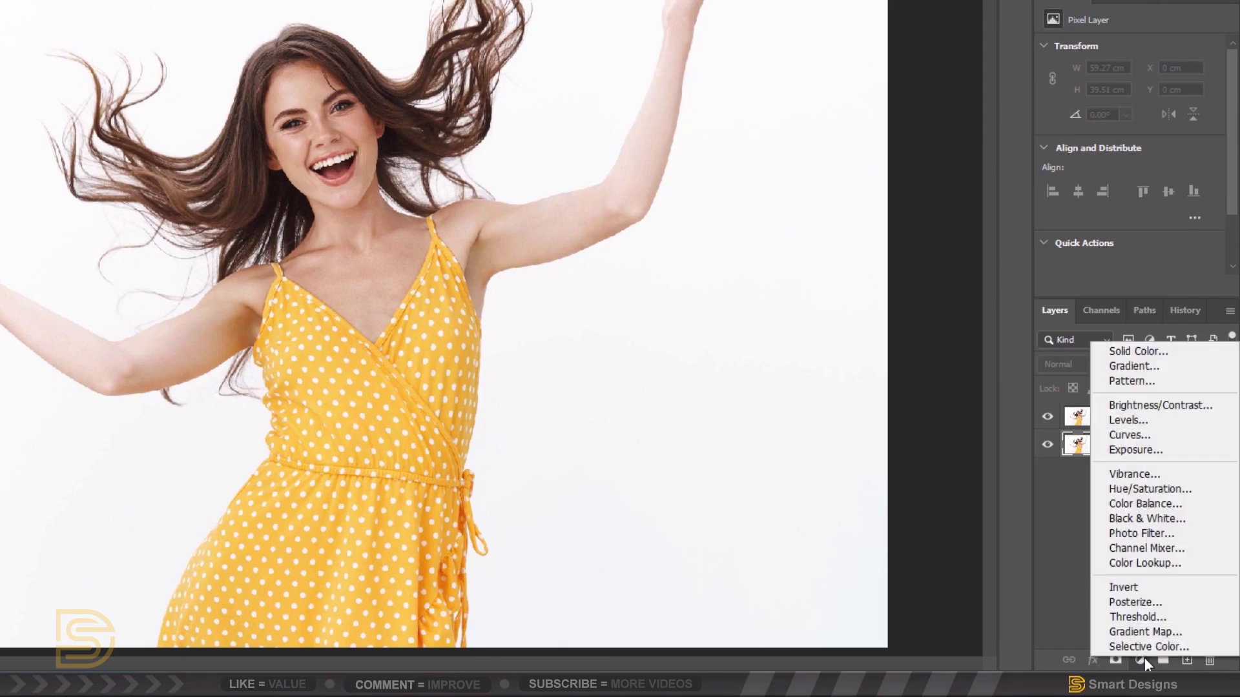
- Add a Solid Color fill layer between Layer 1 and the Background, using bright cyan 52ffed
click(1130, 355)
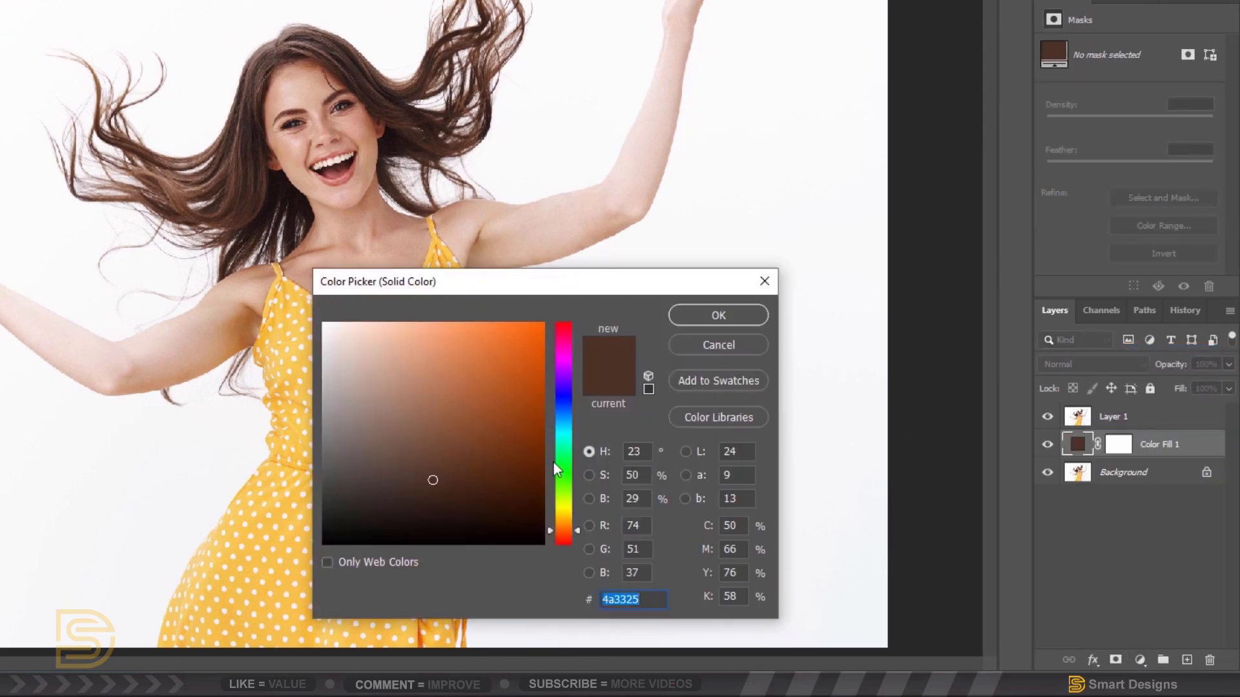
click(563, 437)
drag(480, 381, 492, 322)
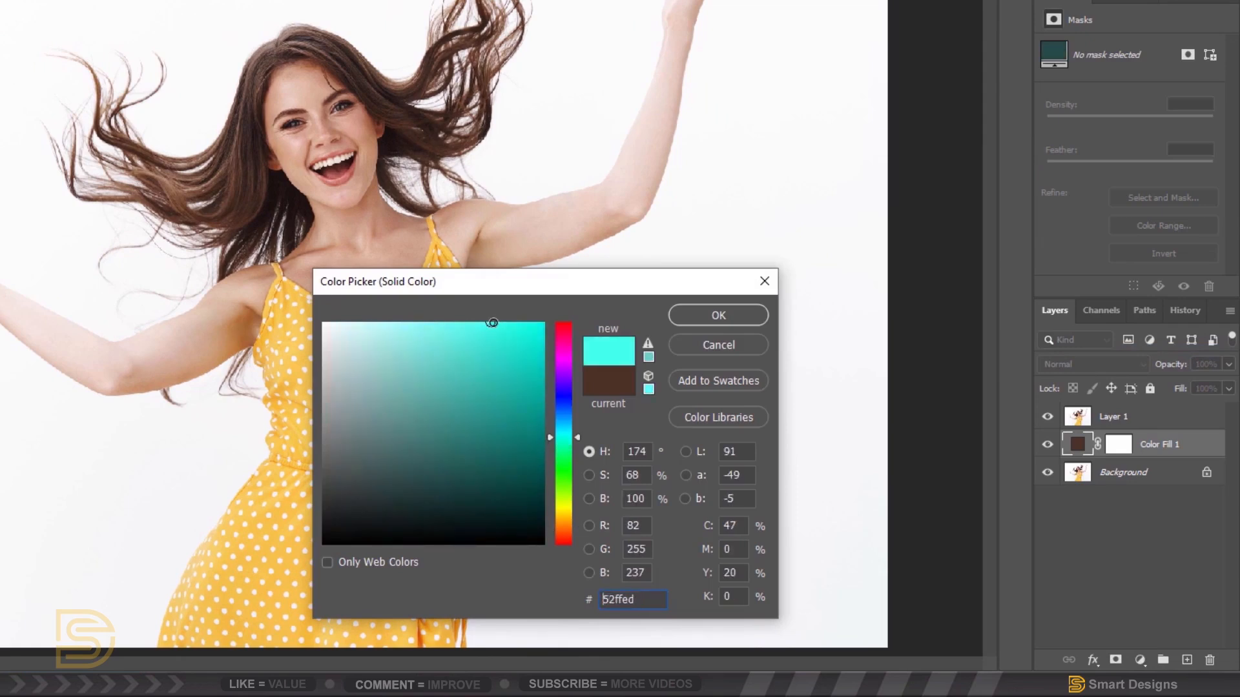
click(692, 317)
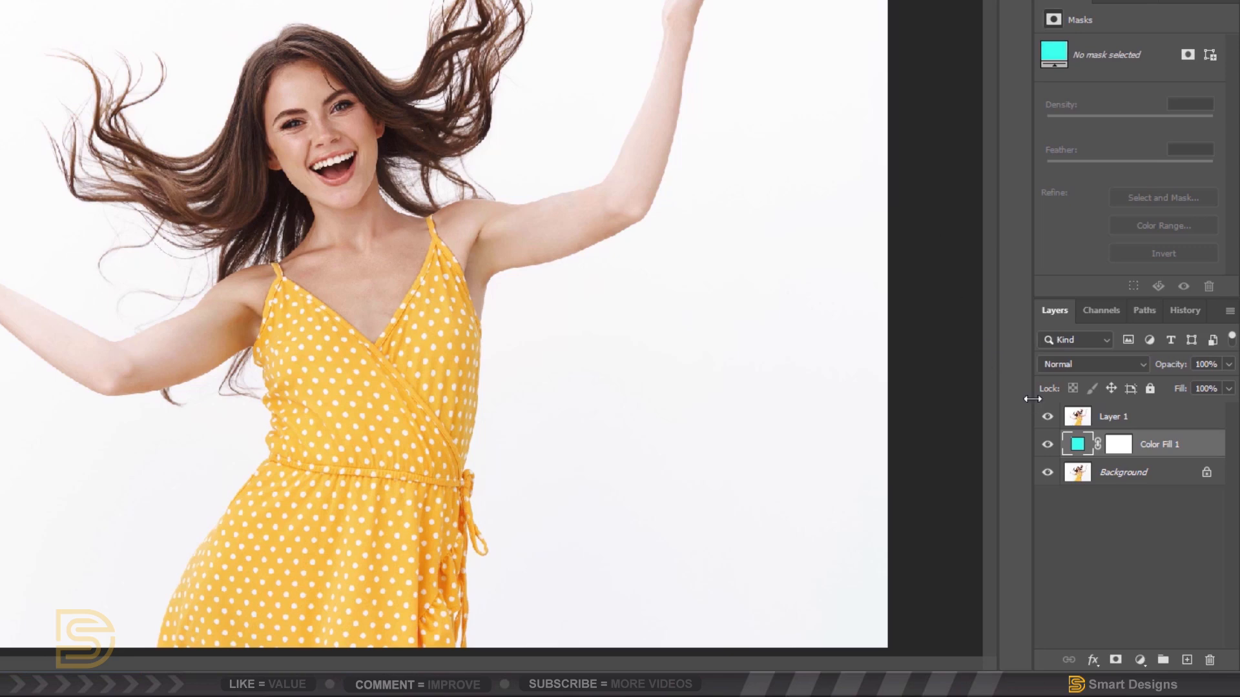
- Open Layer 1 in the Select and Mask workspace from the Quick Selection Tool
click(1047, 416)
click(1115, 419)
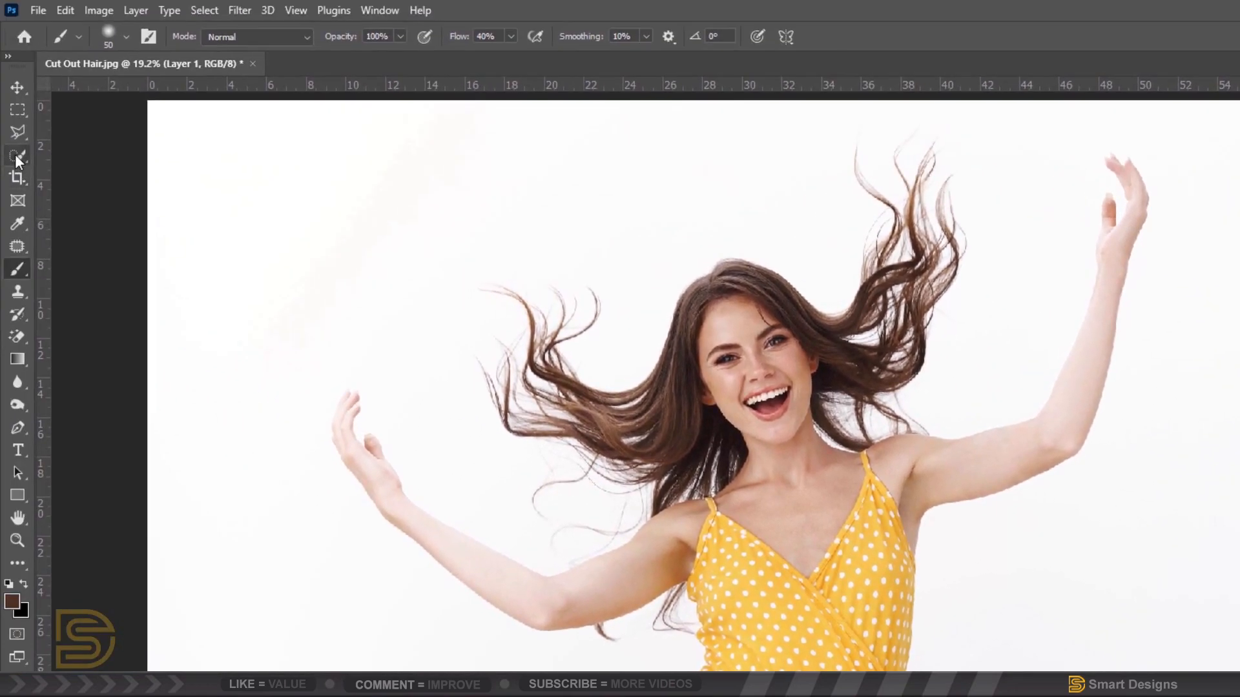
click(14, 154)
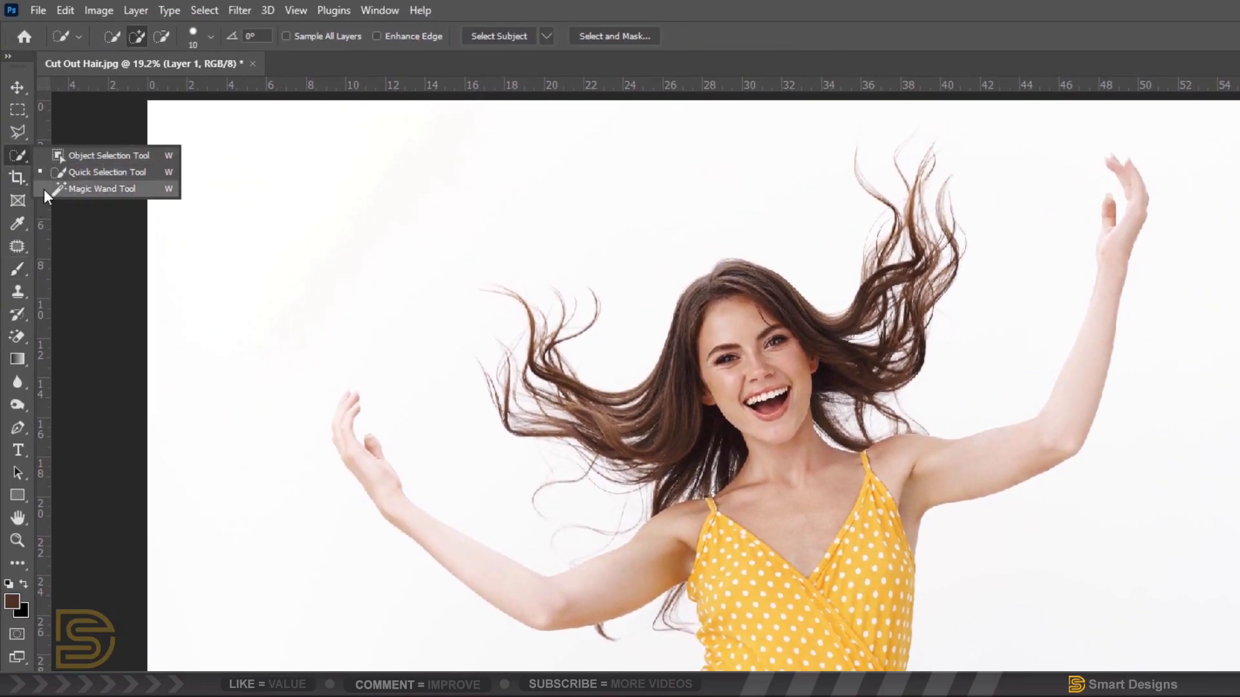
click(617, 34)
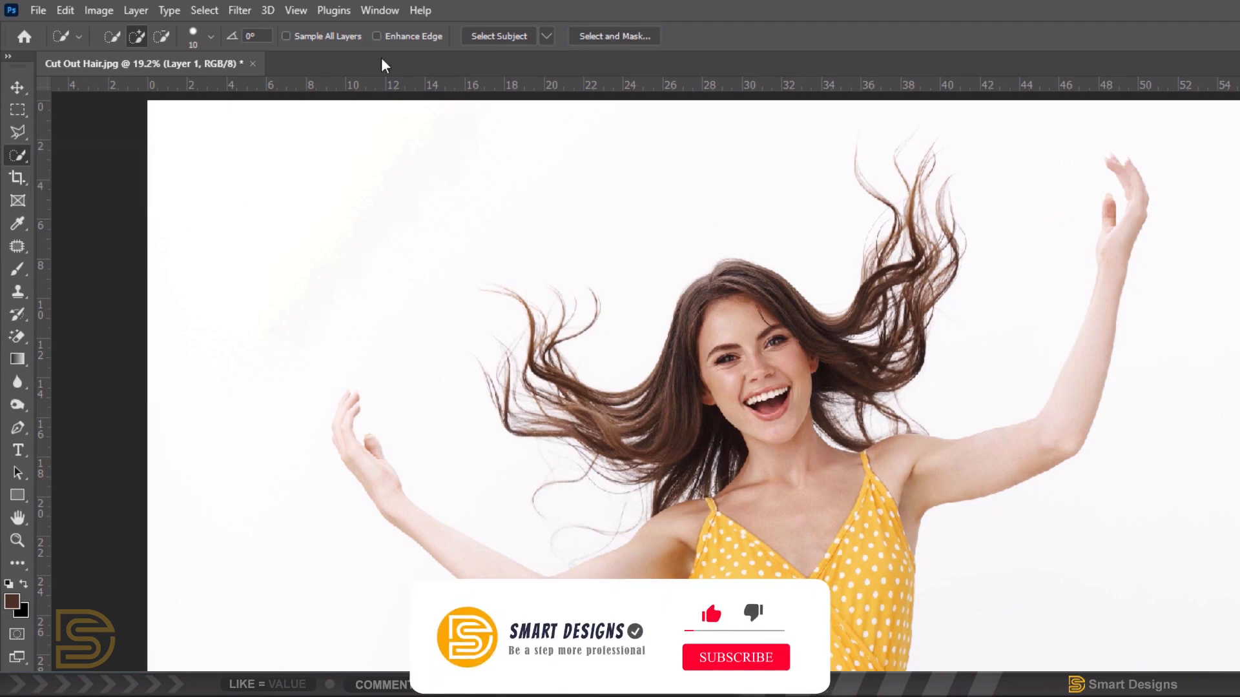
click(610, 35)
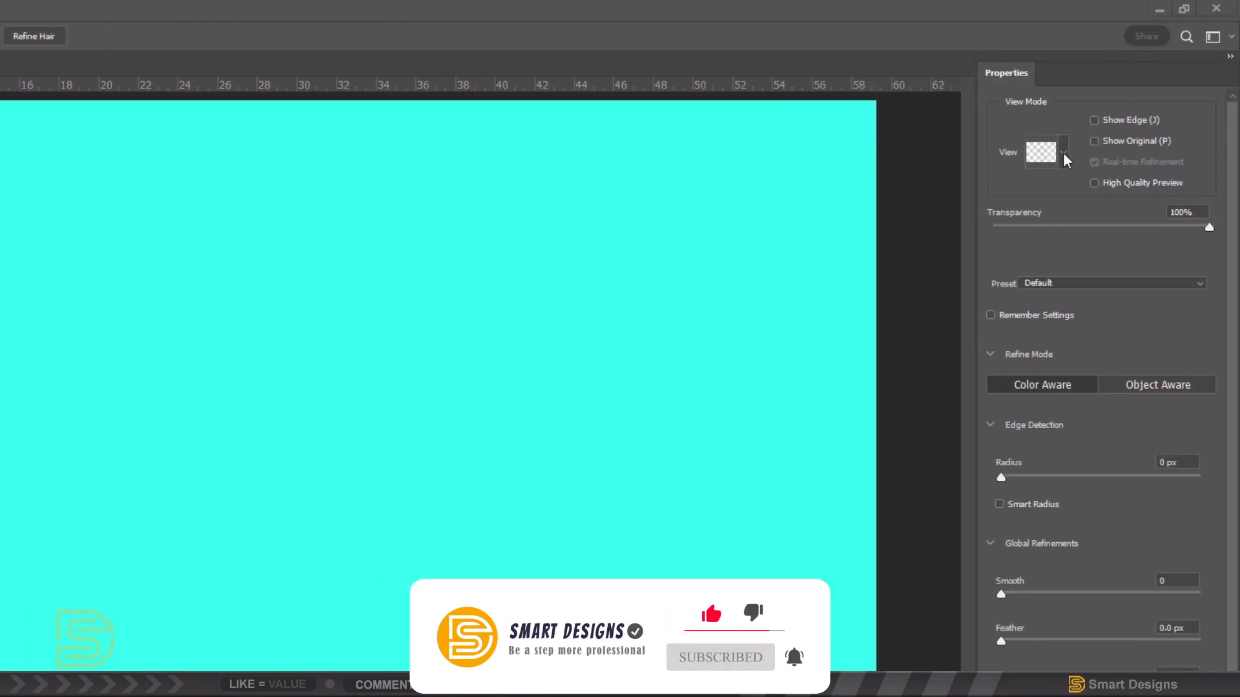
- Select the woman with Select Subject, using Onion Skin at 100% transparency, and preview the cutout in On Layers view
click(1063, 153)
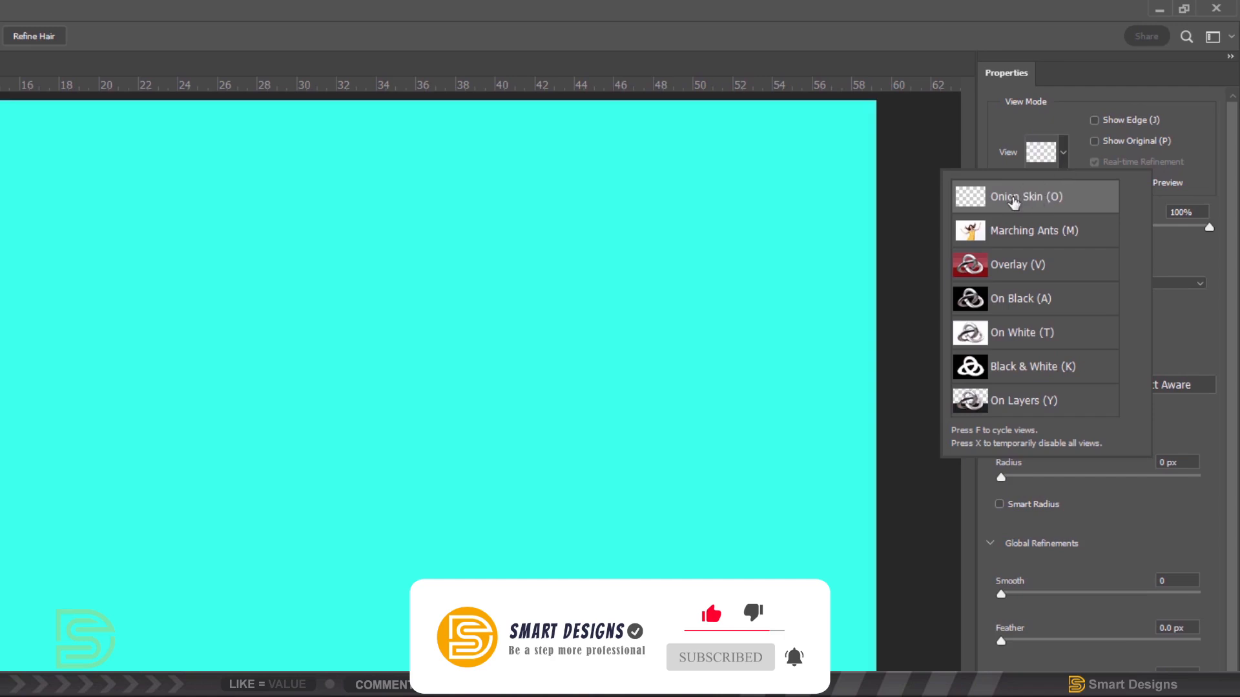
click(1064, 154)
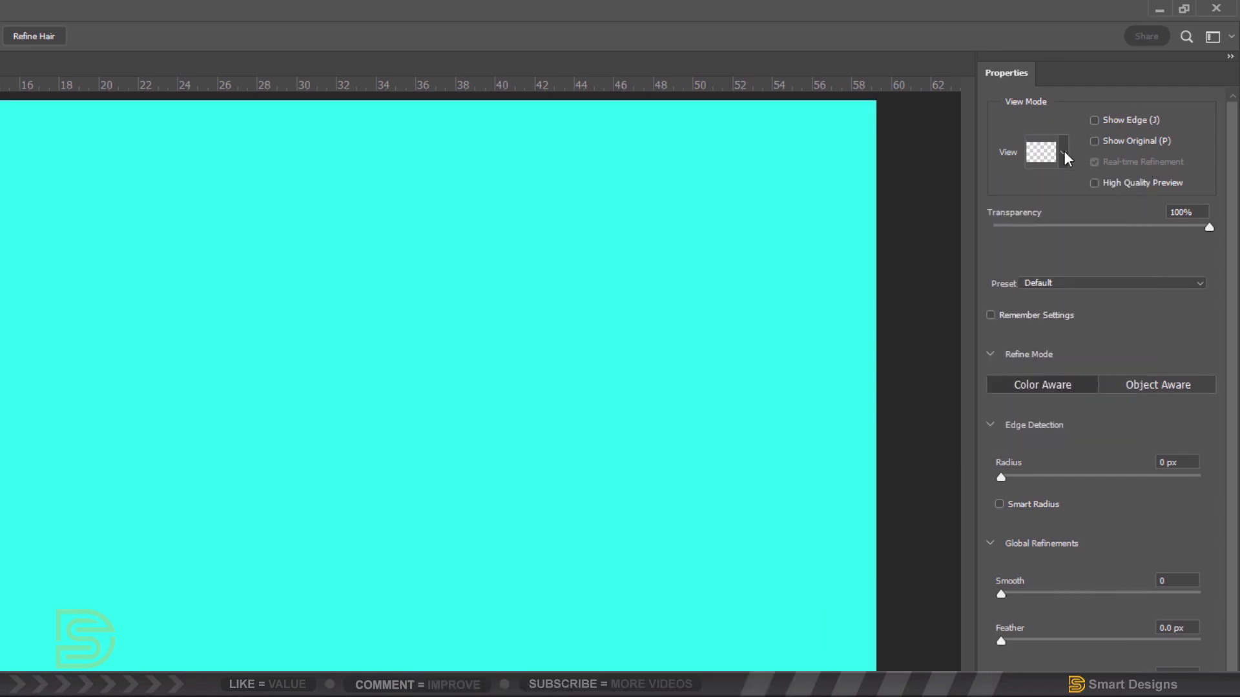
mouse_move(1210, 227)
mouse_down()
mouse_move(1164, 227)
mouse_move(1233, 236)
mouse_up()
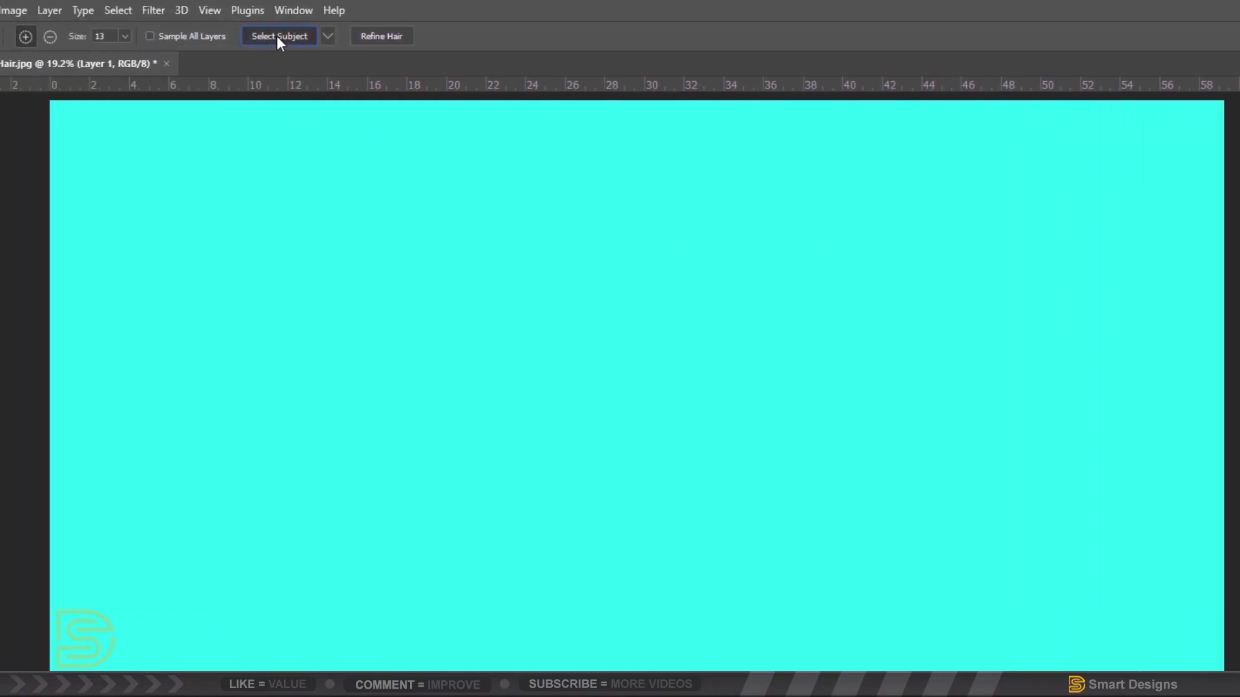
click(277, 37)
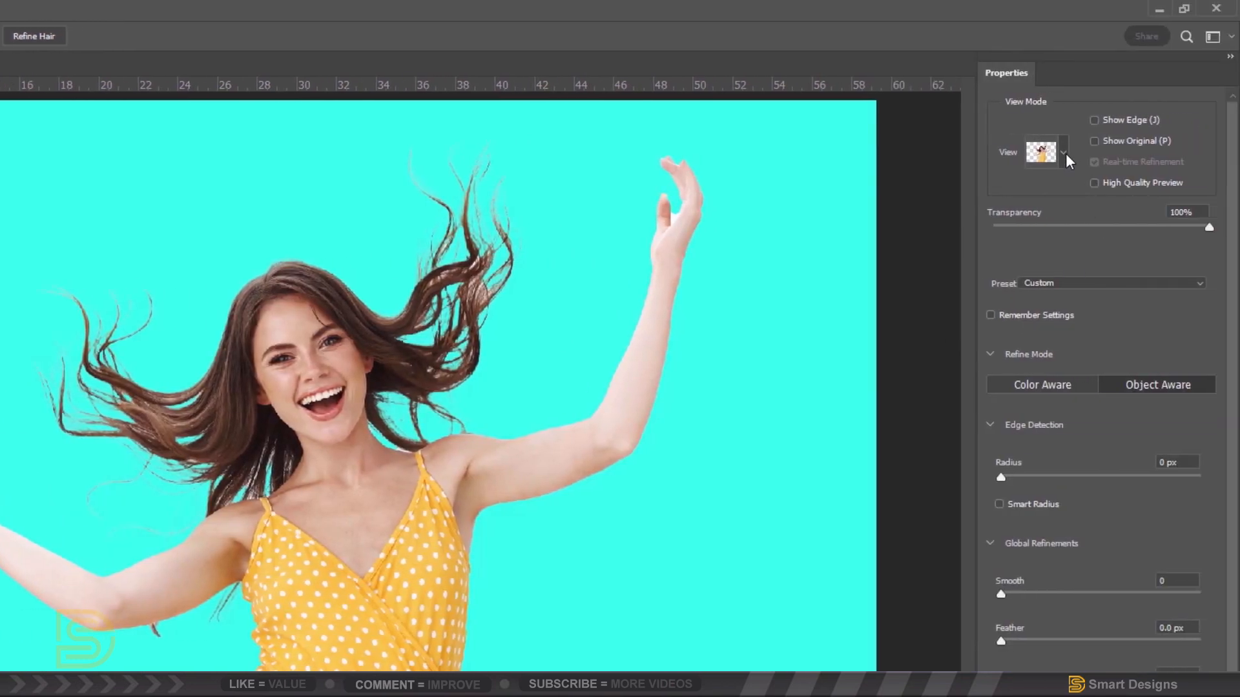
click(1064, 153)
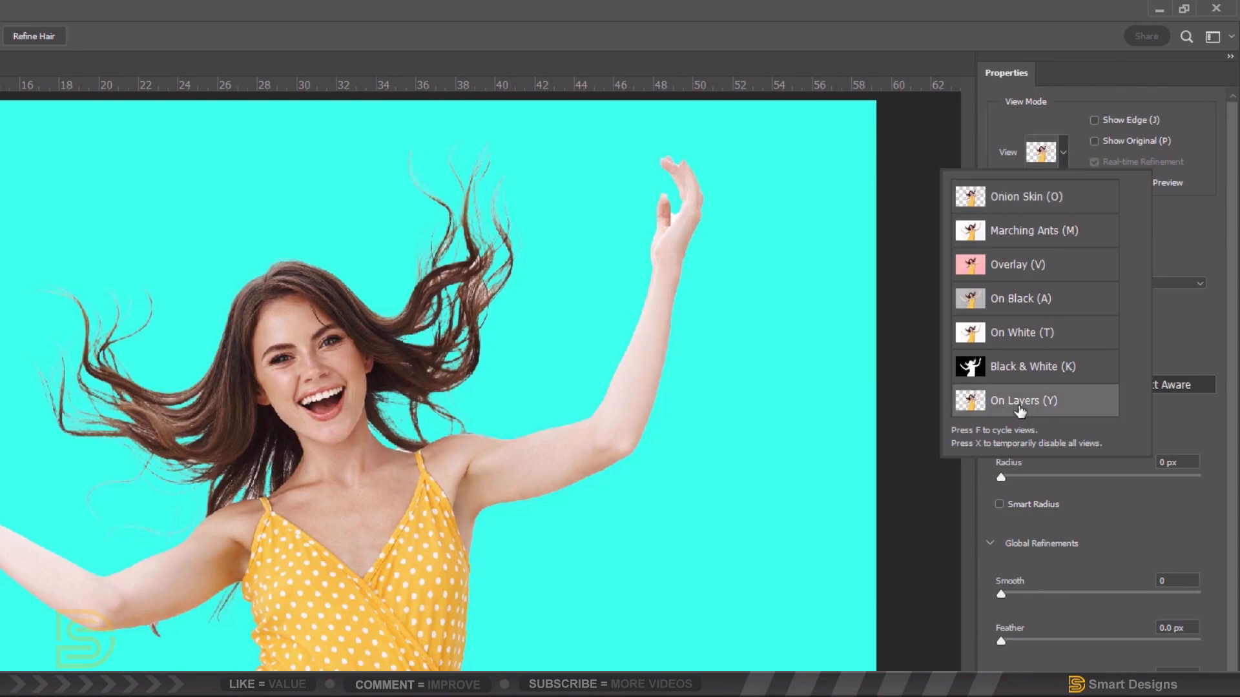
click(1064, 156)
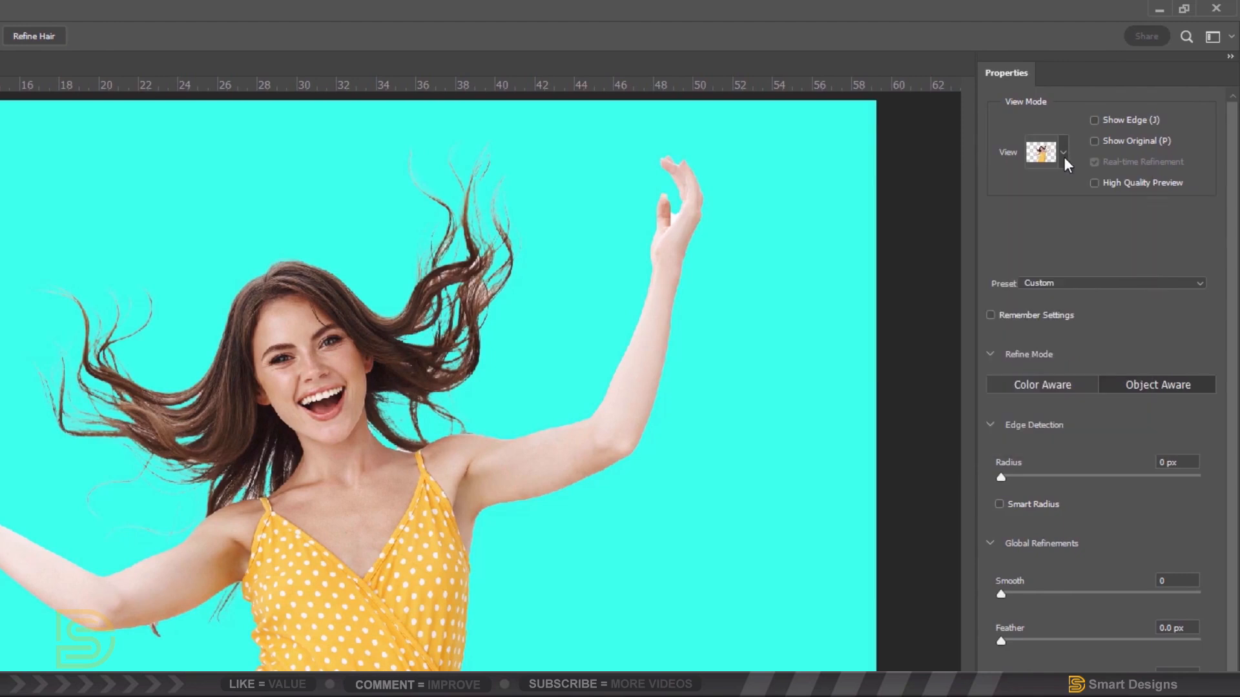
- Set the refine mode to Color Aware and activate the Refine Edge Brush Tool
click(1048, 383)
click(1153, 383)
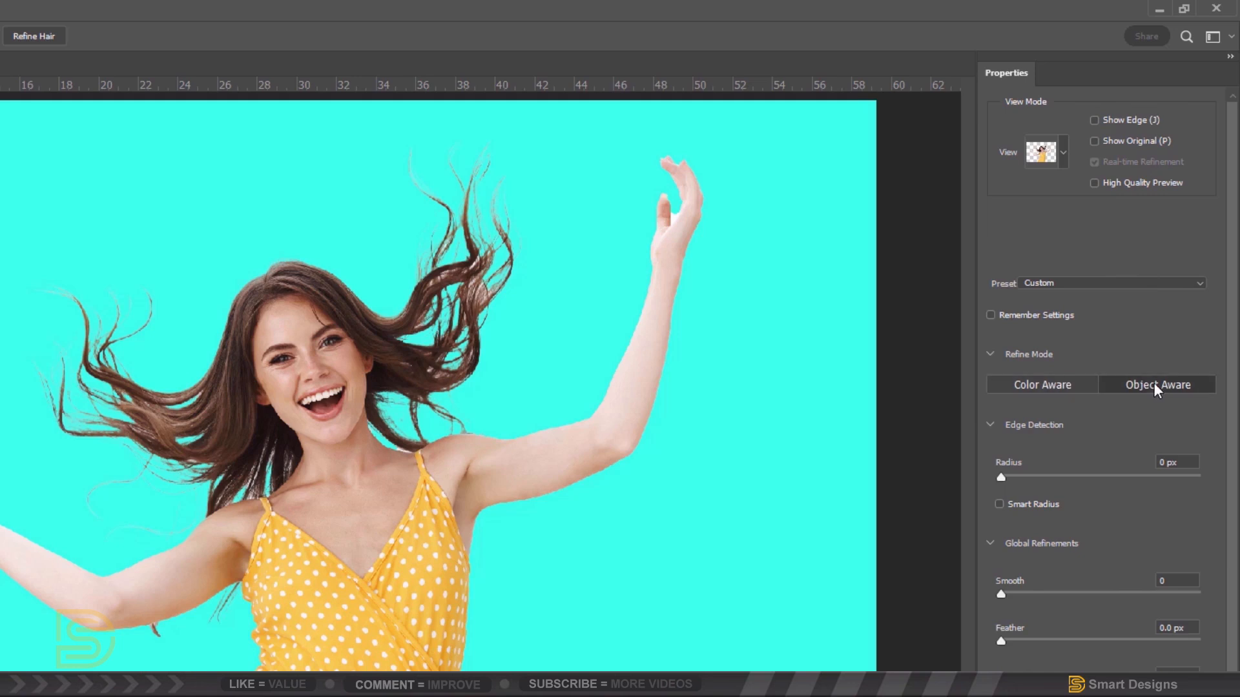
click(1059, 382)
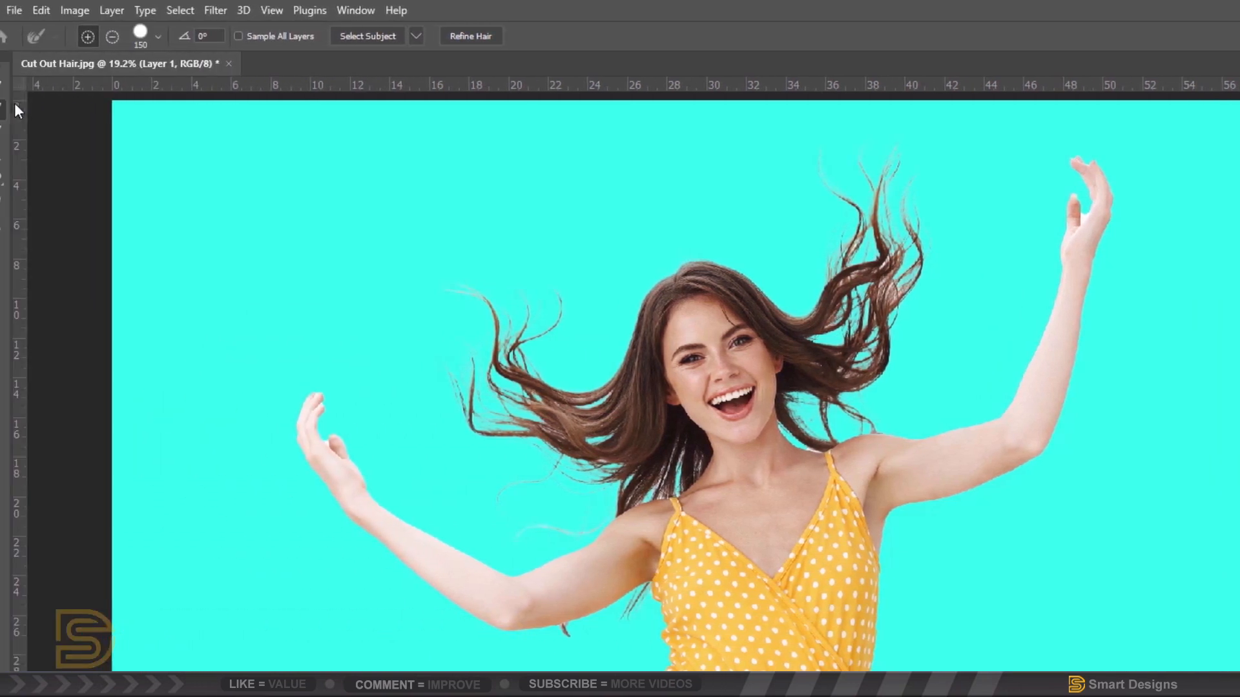
click(18, 107)
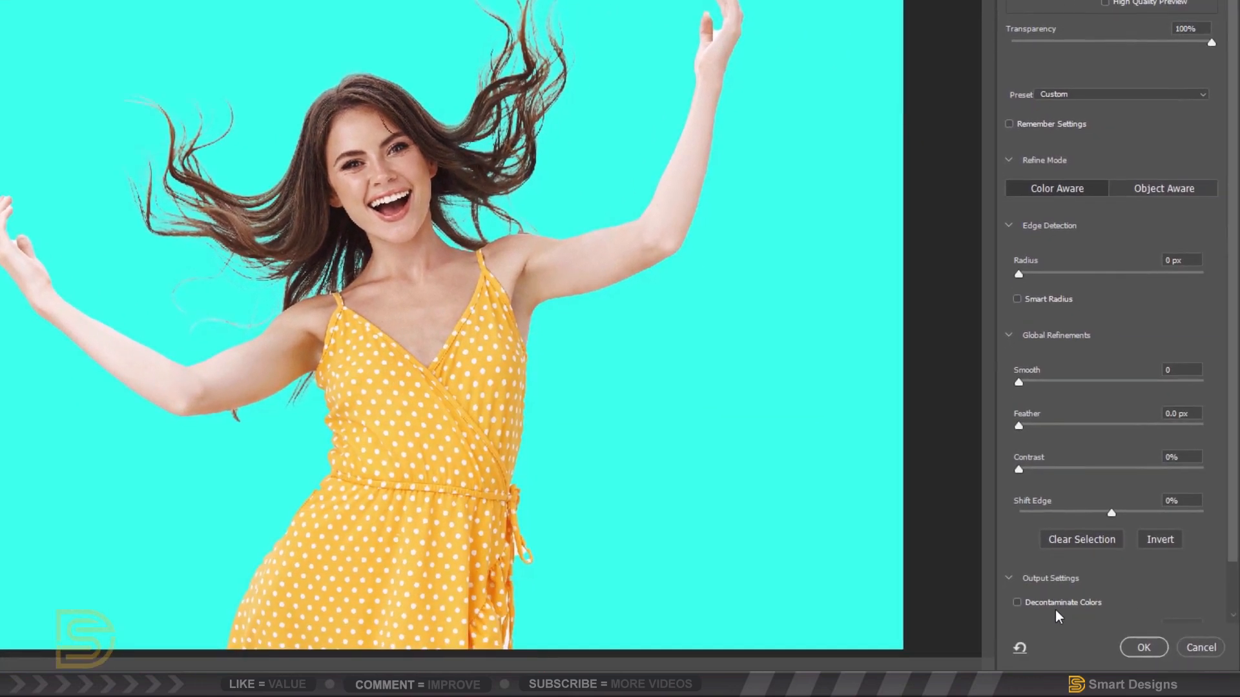
- Enable Decontaminate Colors at 100% for the cutout, comparing the hair edges with and without it
drag(1233, 536, 1229, 613)
click(1016, 548)
click(1017, 548)
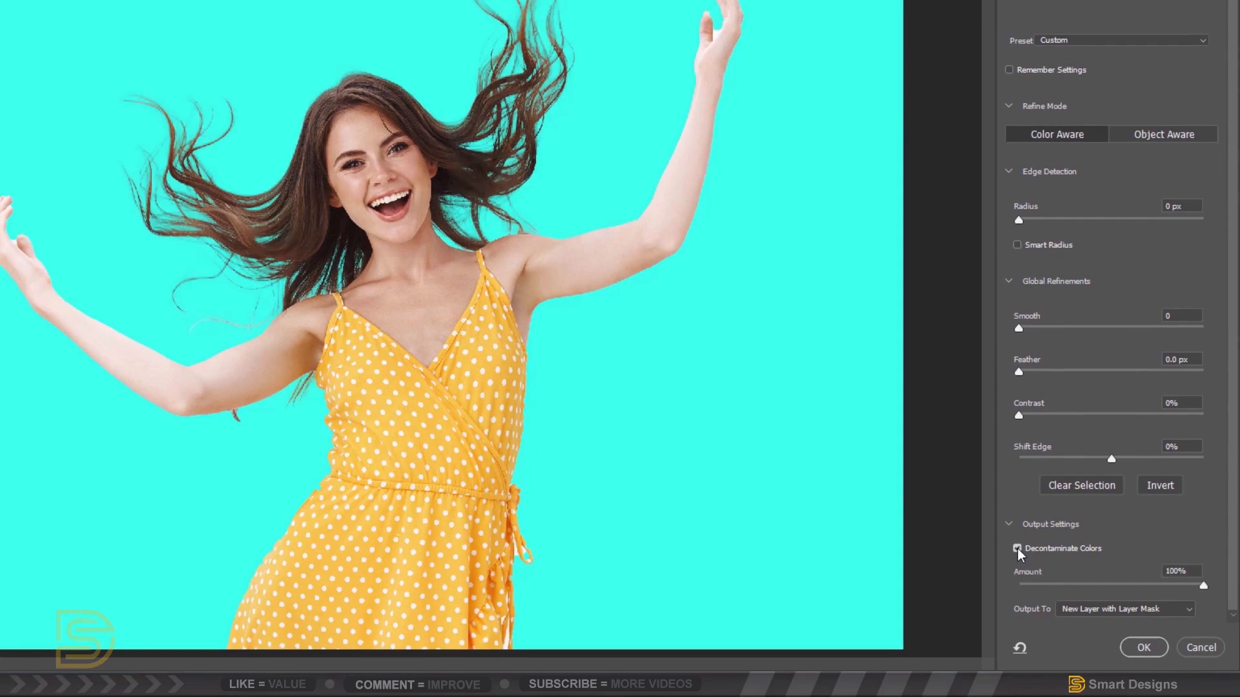
click(1017, 548)
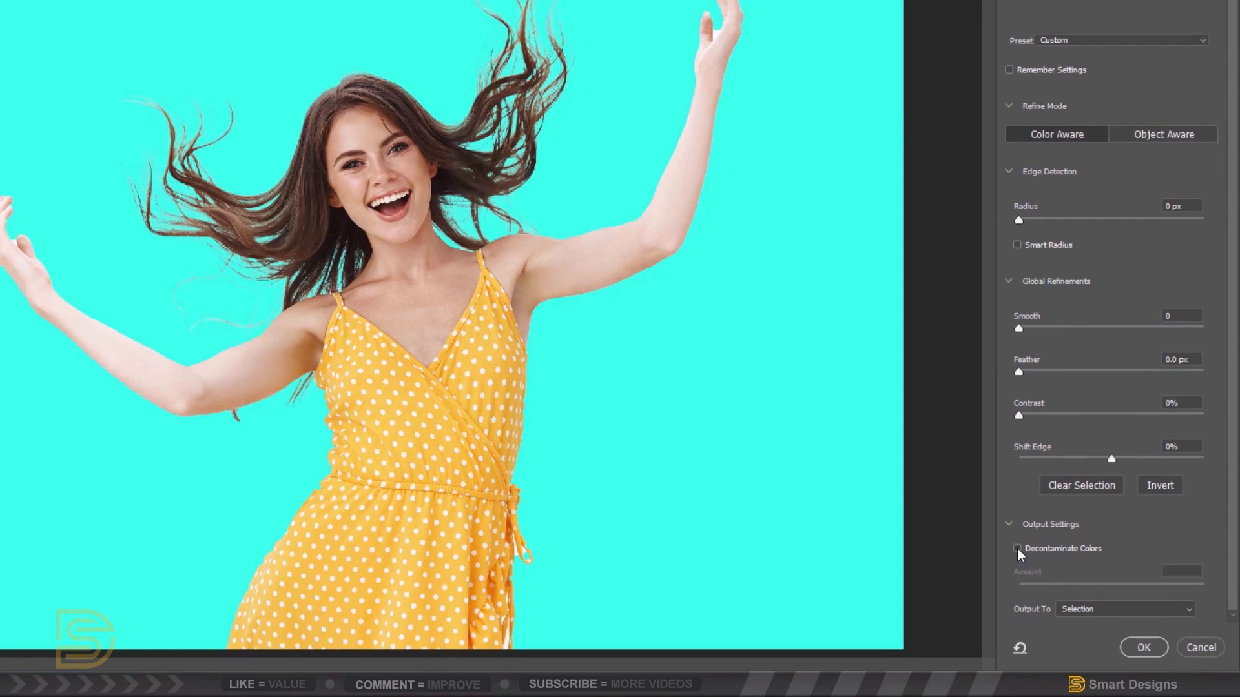
click(1018, 550)
click(1018, 548)
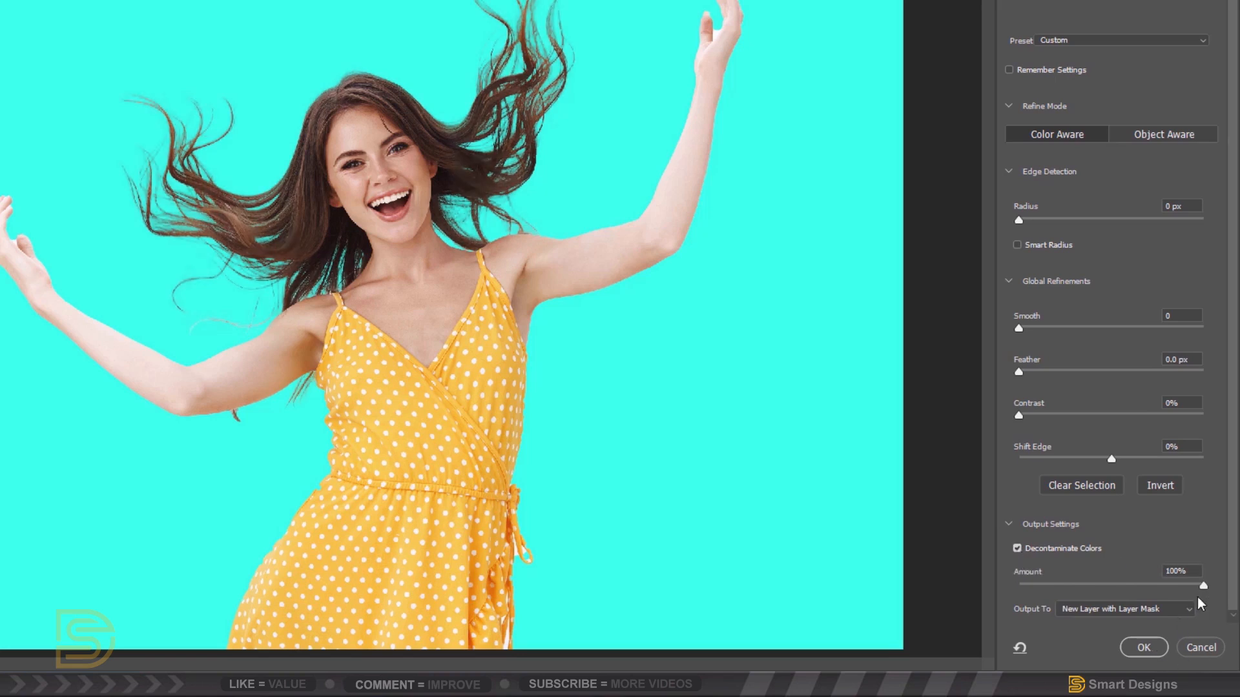
- Output the refined selection as a New Layer with Layer Mask
click(1124, 617)
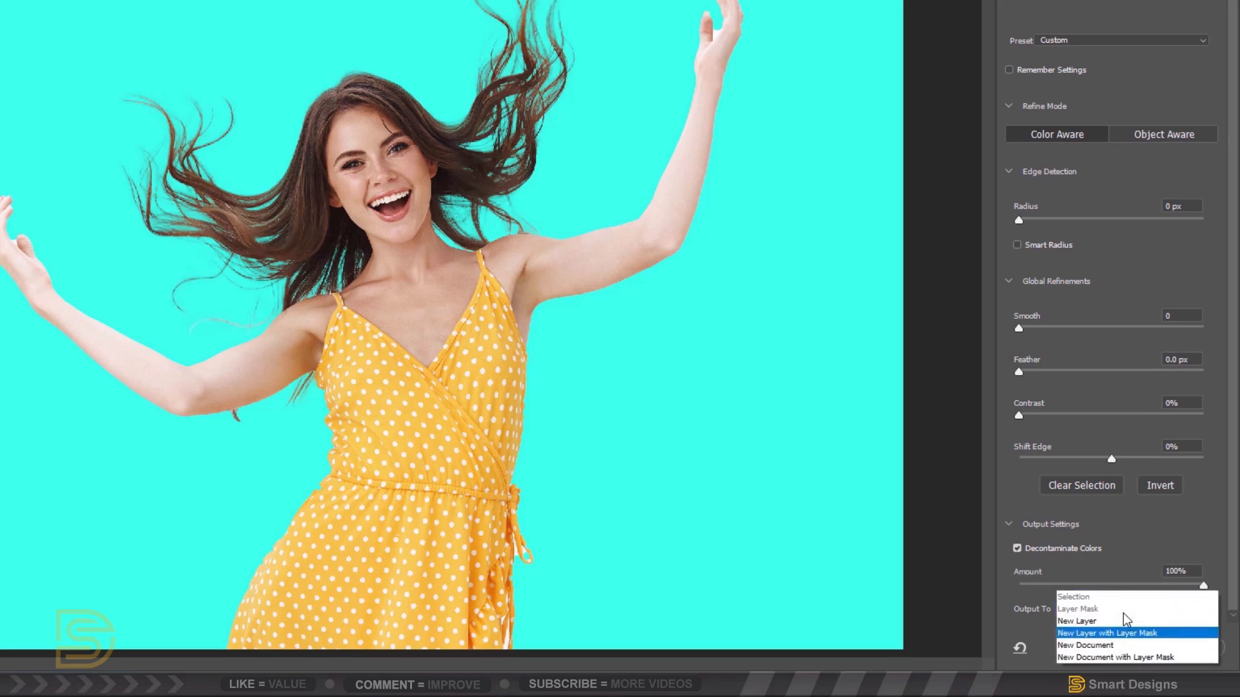
click(1096, 634)
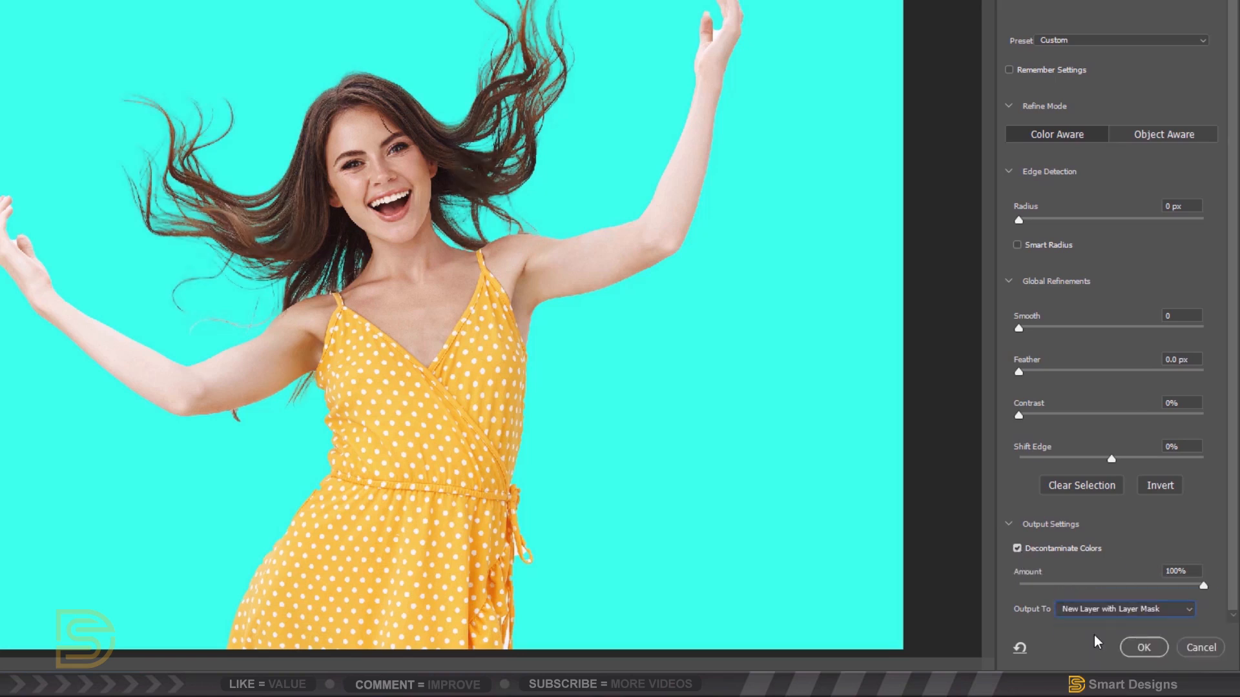
click(1141, 645)
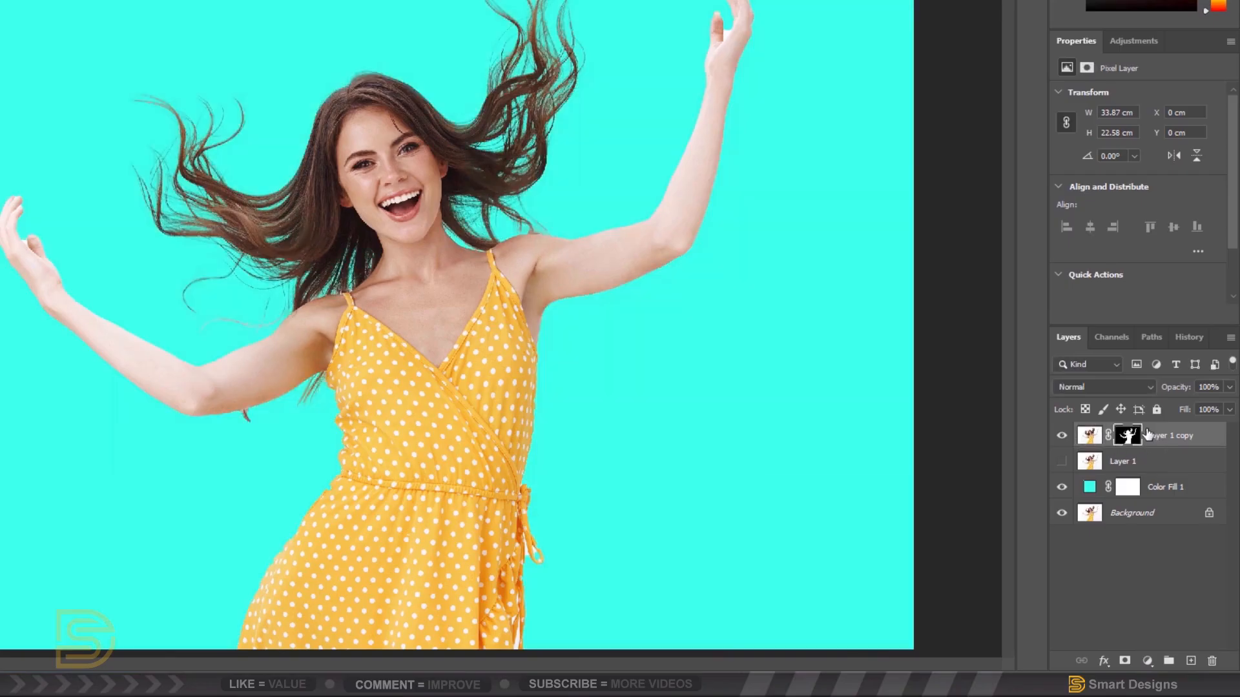
- Display the layer mask of Layer 1 copy, paint white over the hair area with the Brush in Overlay mode, and return to the image
alt+click(1129, 438)
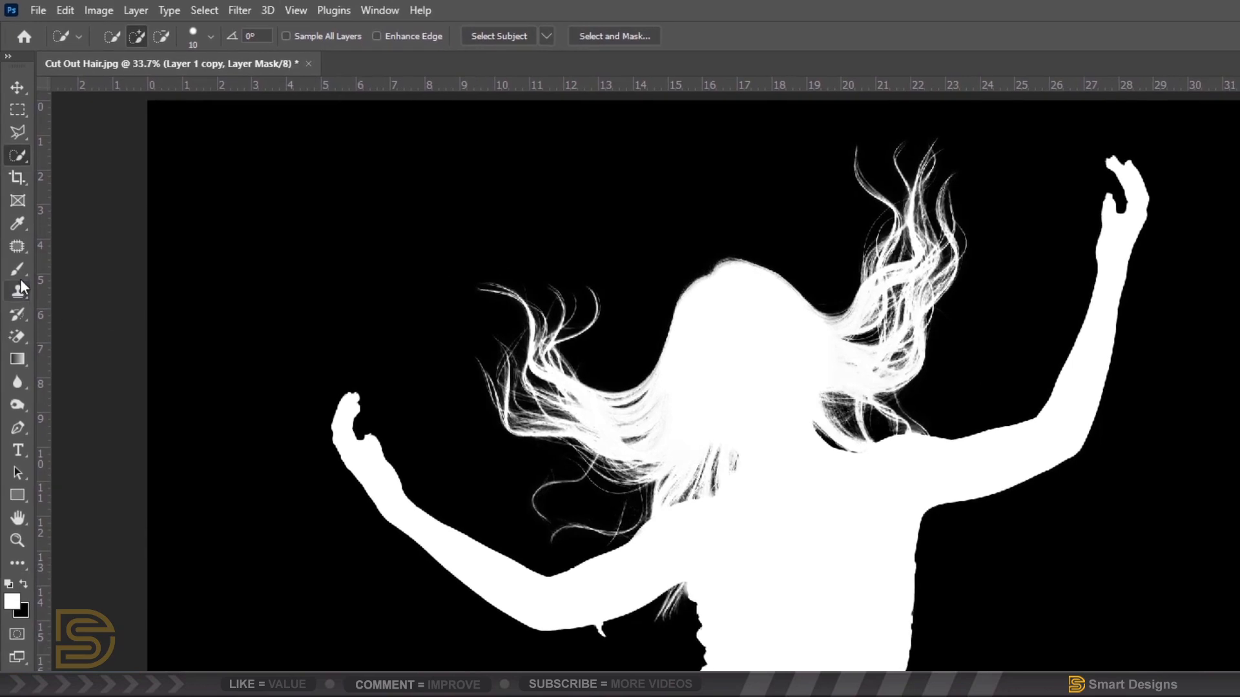
click(20, 270)
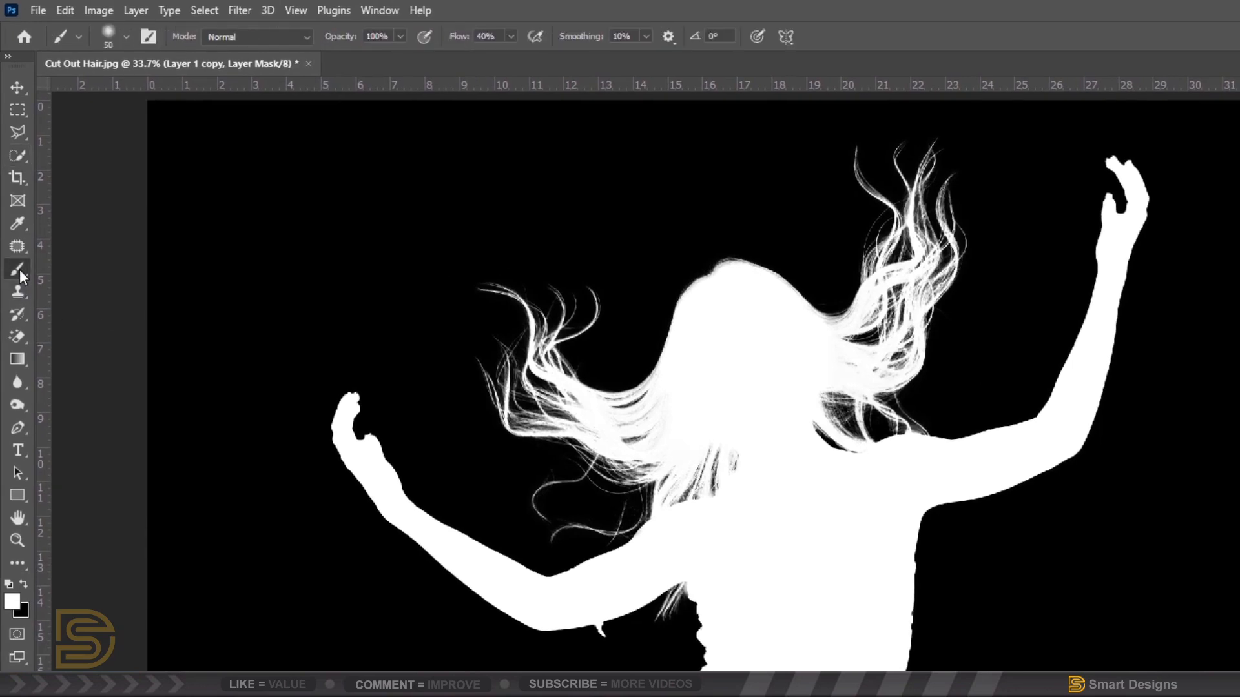
click(260, 36)
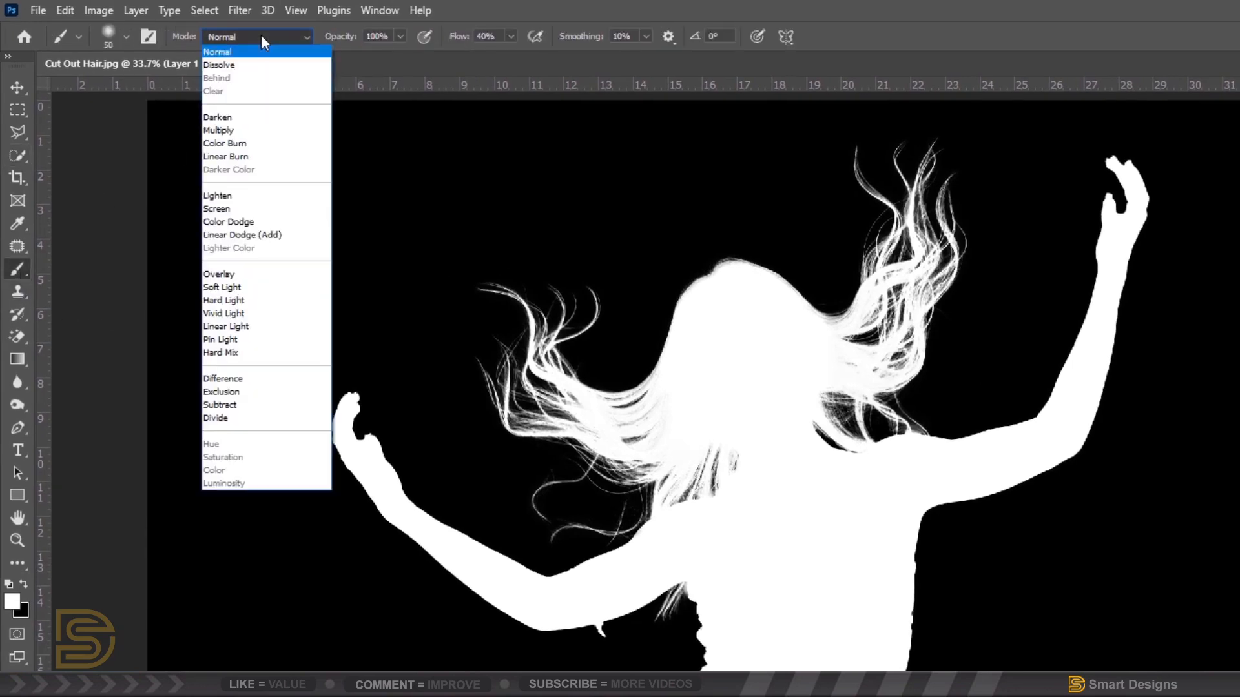
click(245, 275)
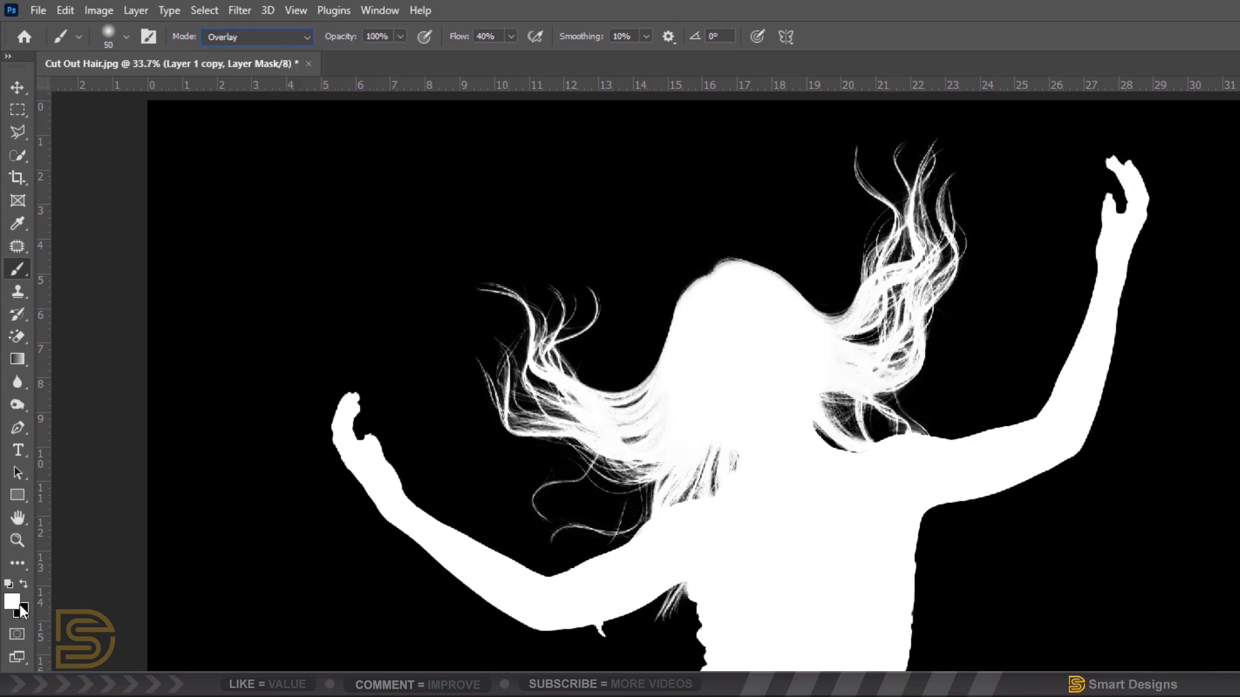
mouse_move(740, 472)
mouse_down()
mouse_move(745, 440)
mouse_move(739, 478)
mouse_up()
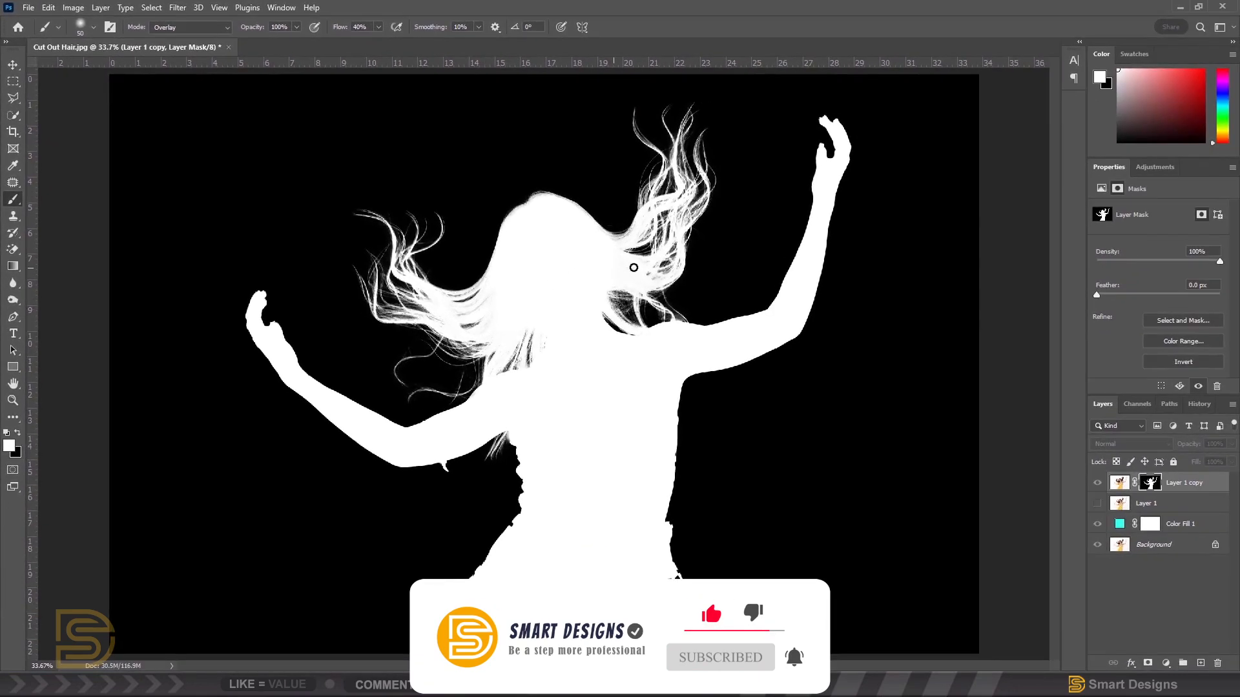
alt+click(1153, 484)
alt+click(1153, 484)
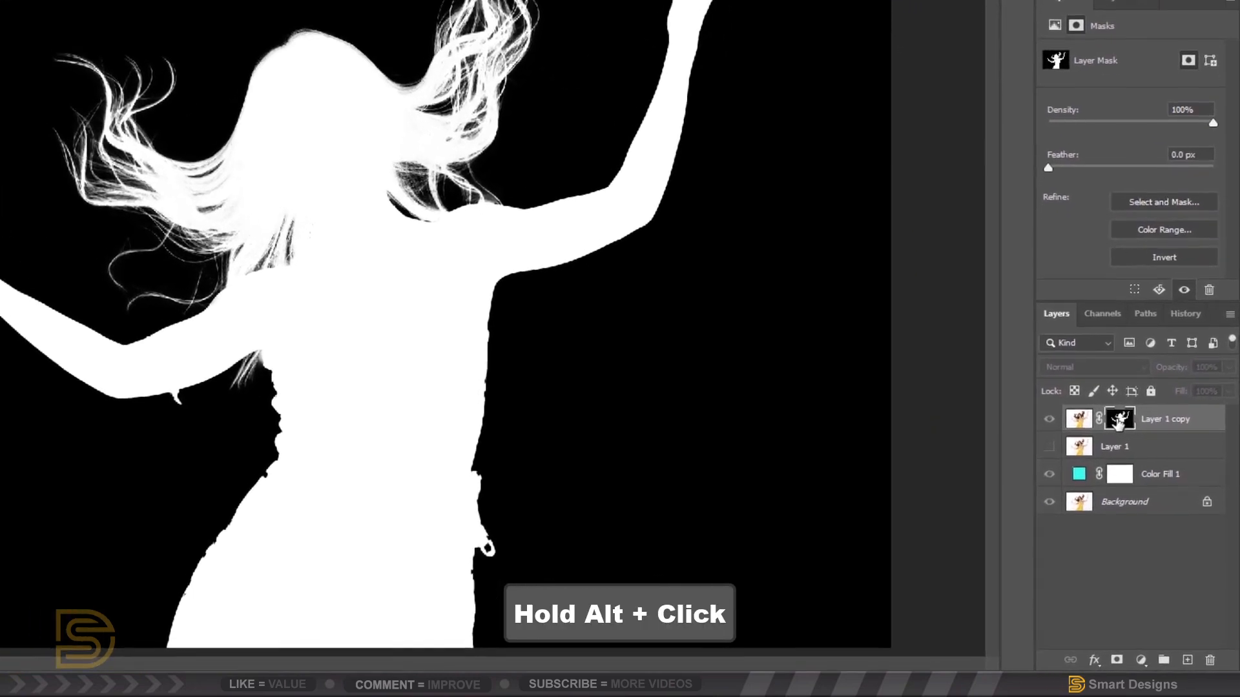
alt+click(1117, 420)
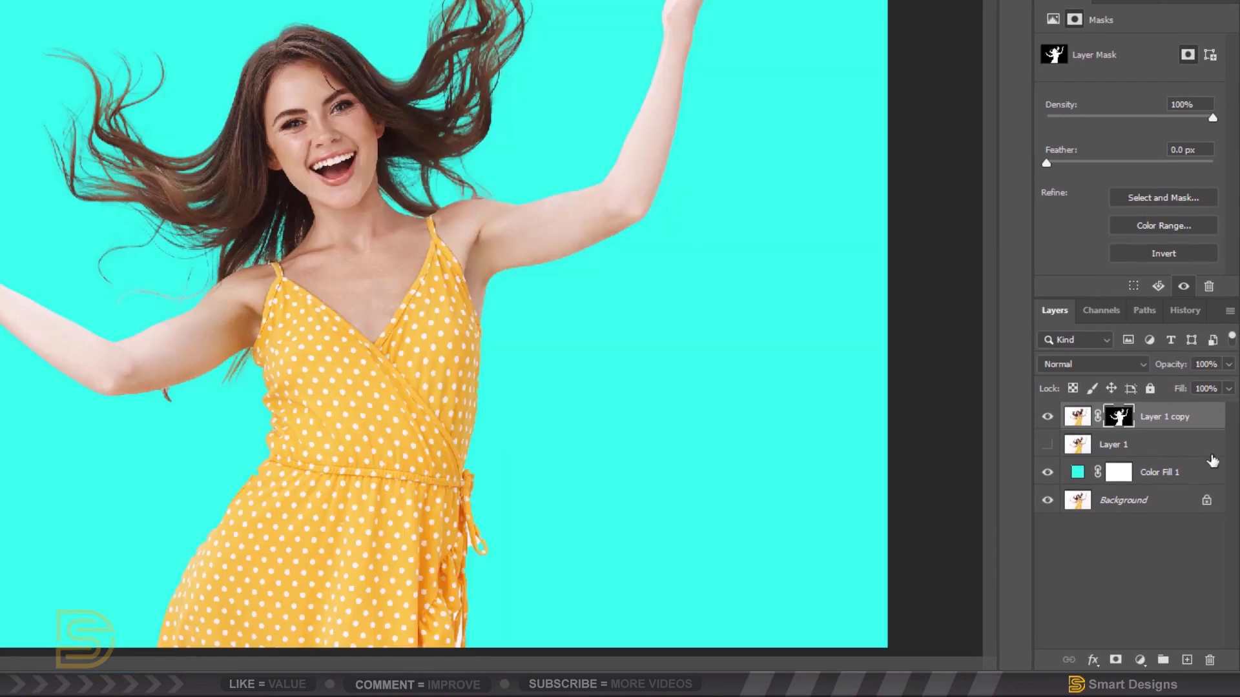
- Add a new layer above Layer 1 copy, clip it to that layer and set its blend mode to Color
click(1187, 660)
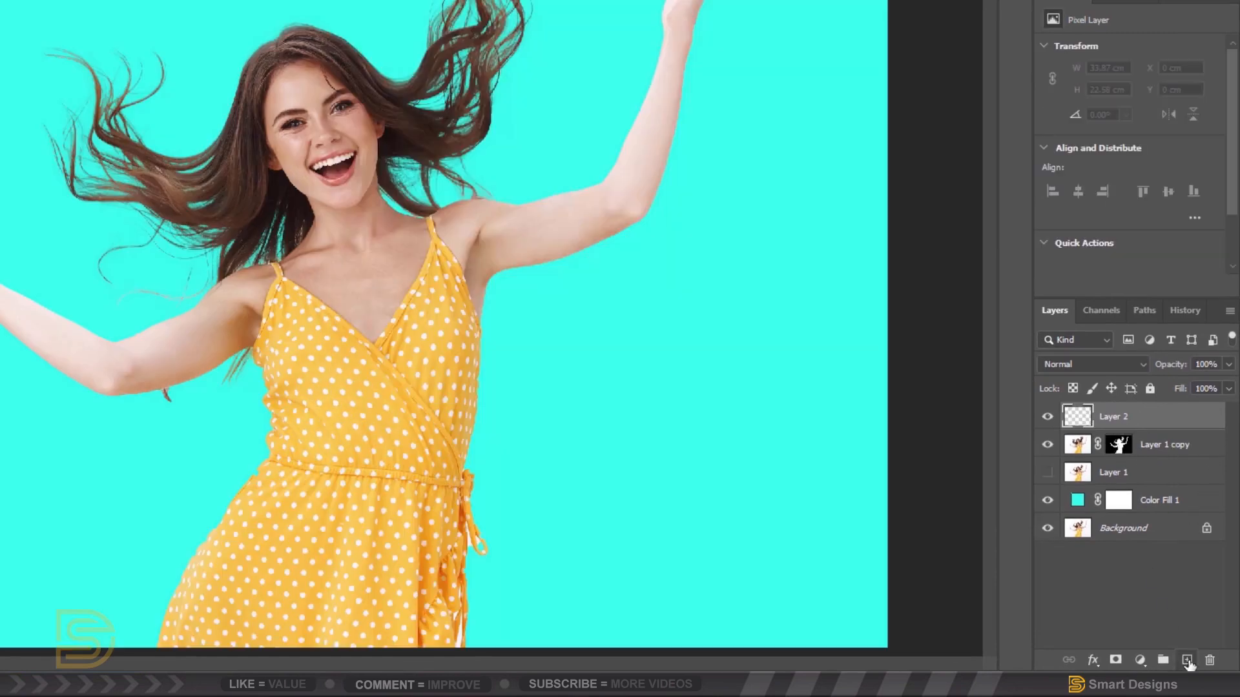
right_click(1163, 421)
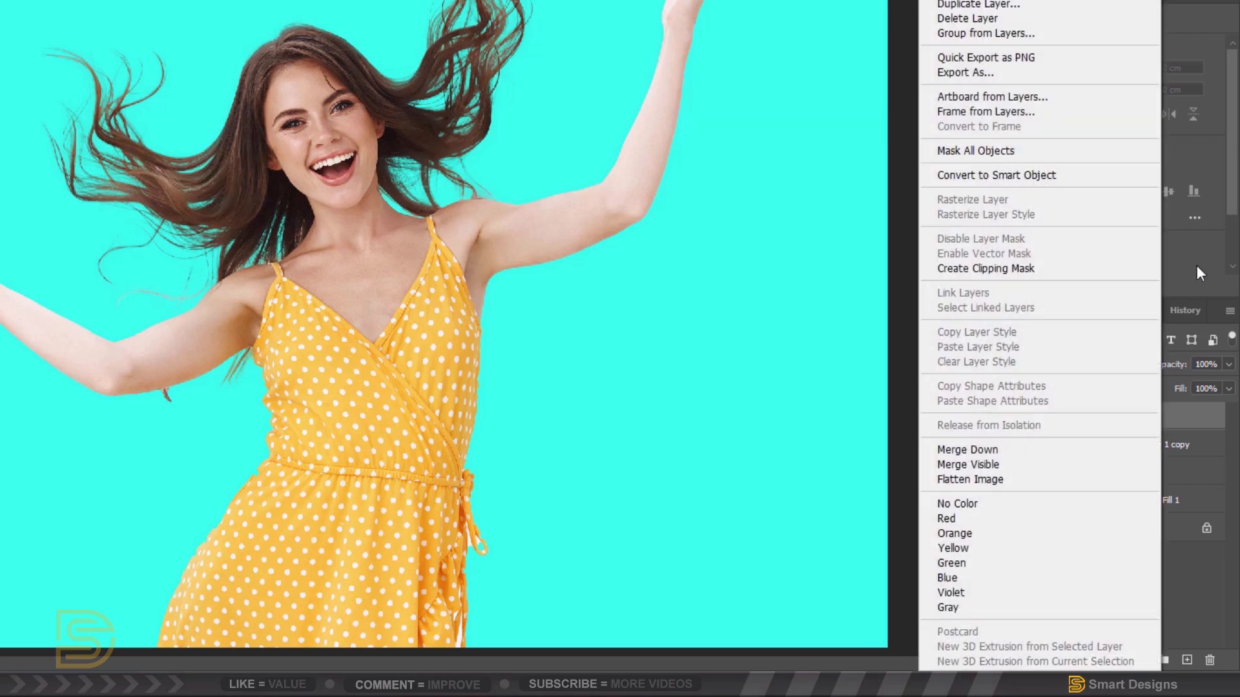
click(1050, 269)
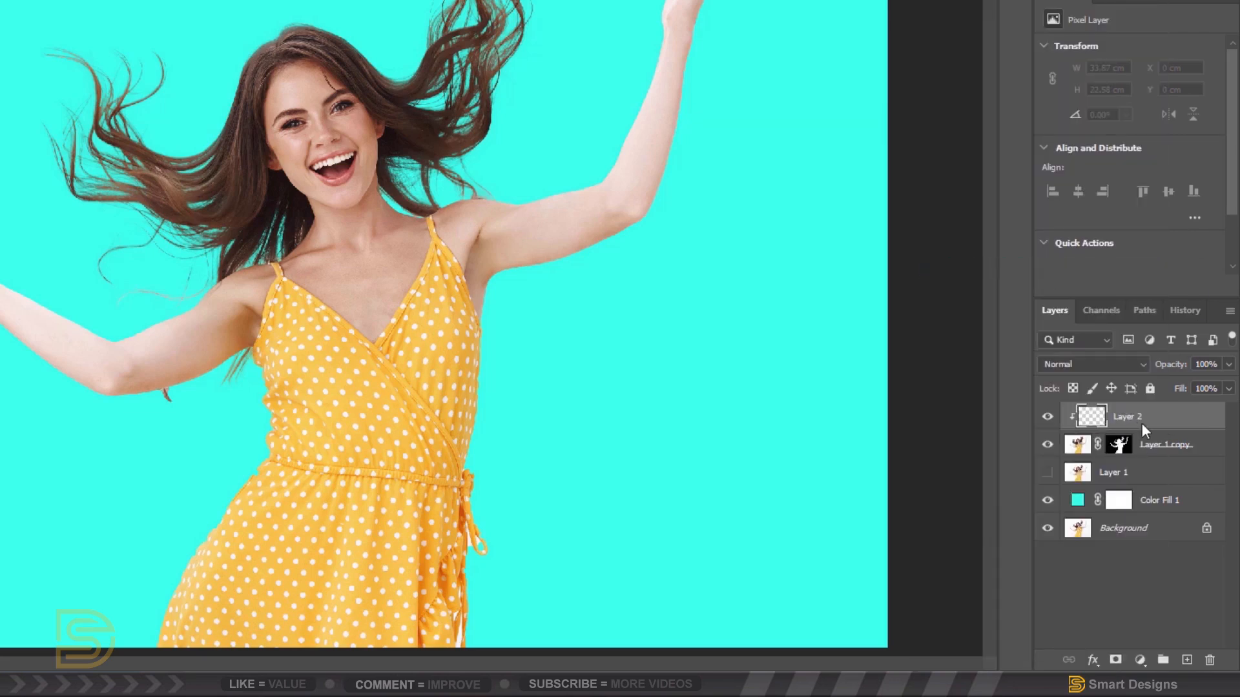
click(1081, 361)
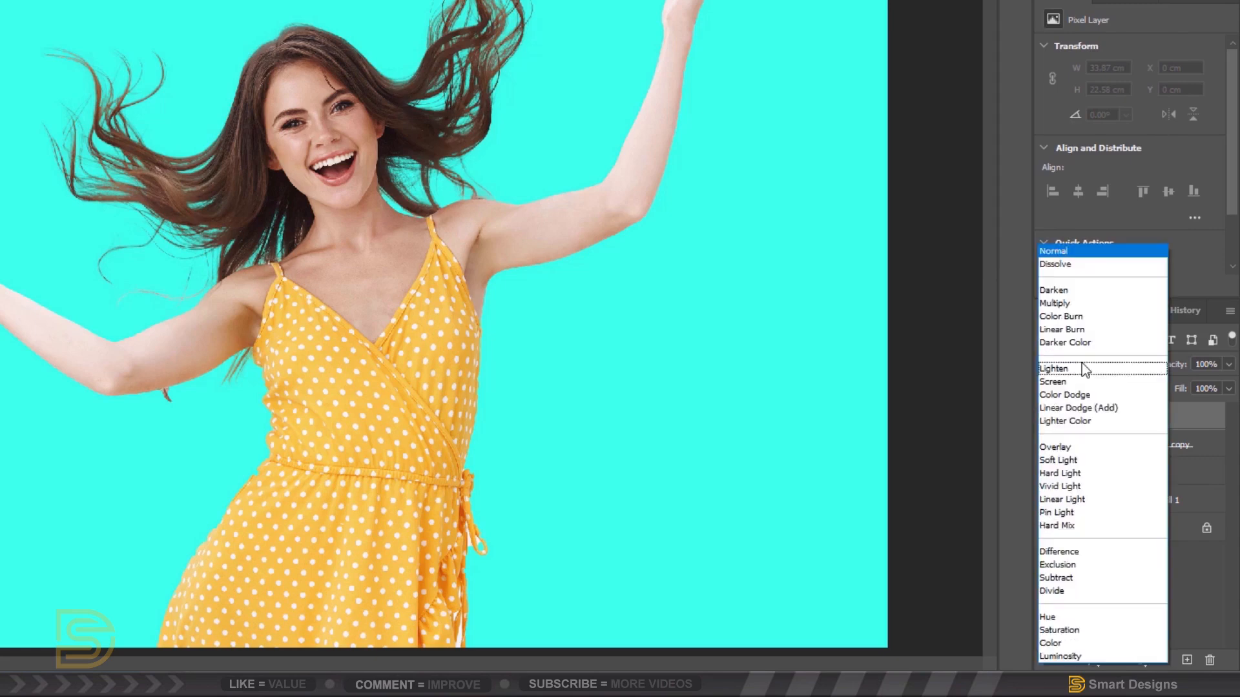
click(1066, 643)
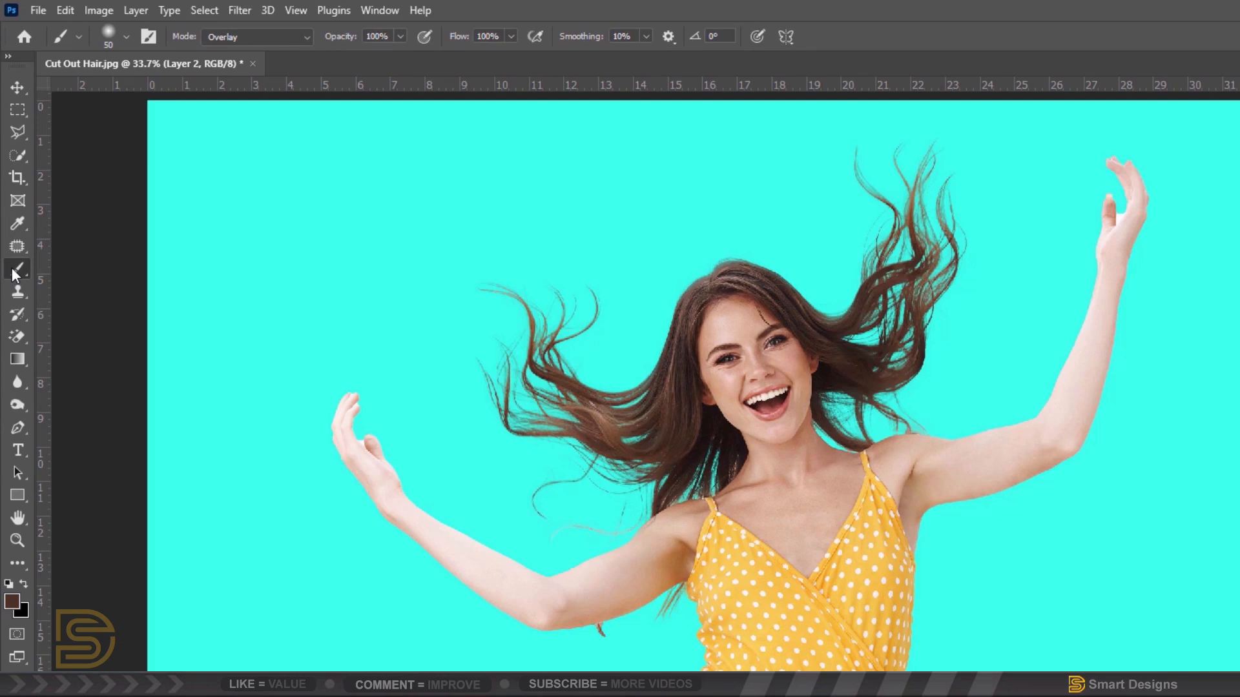
- Set the Brush to Normal mode with 40% flow
click(261, 36)
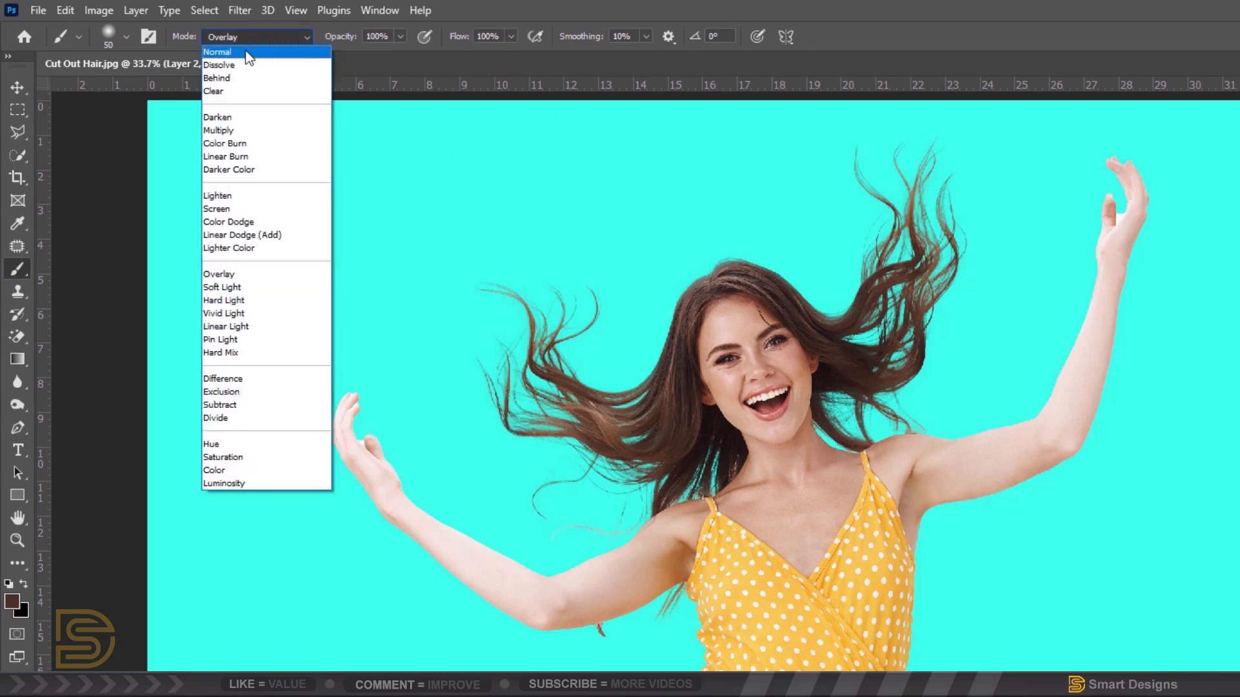
click(249, 52)
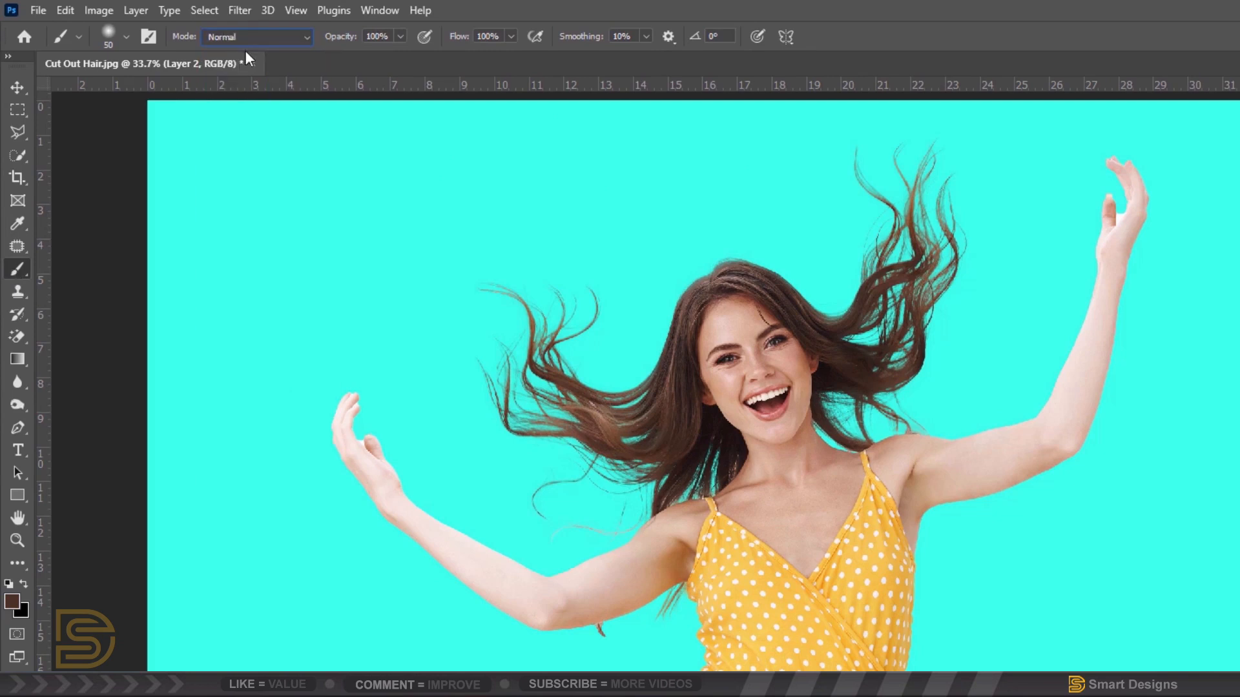
click(494, 36)
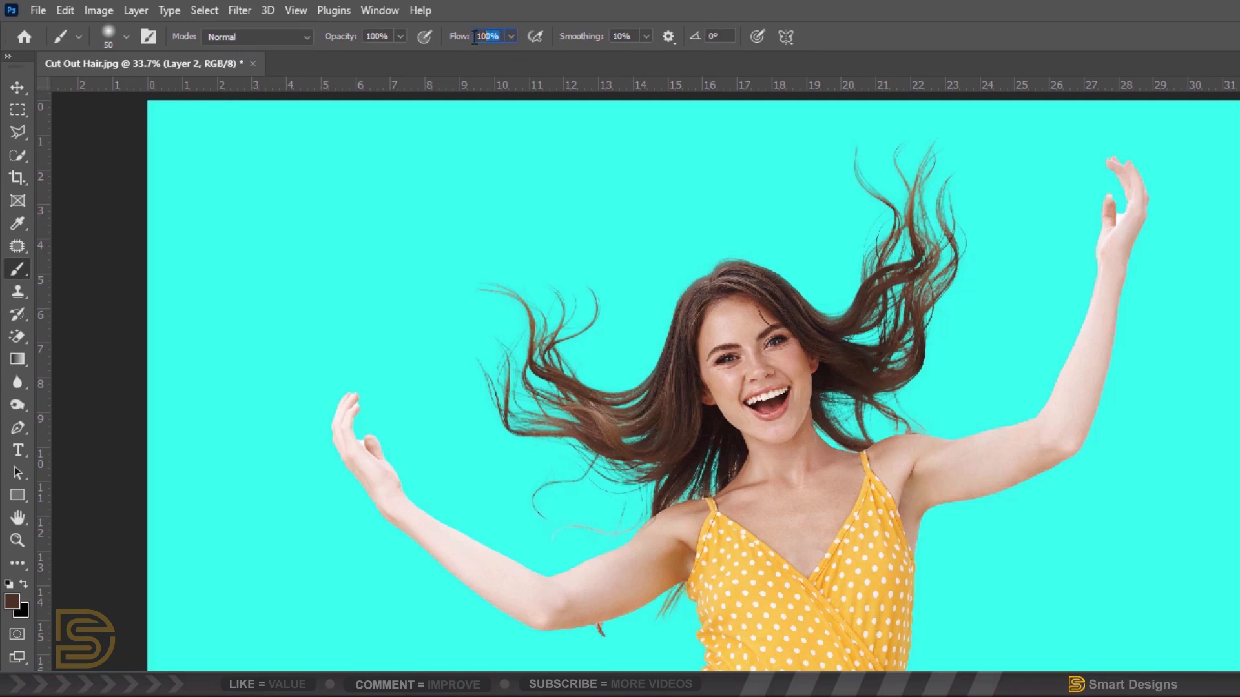
text(40)
- Sample brown tones from the hair and paint them over the flying strands on the image's left side on Layer 2
key(ctrl+plus)
key(ctrl+plus)
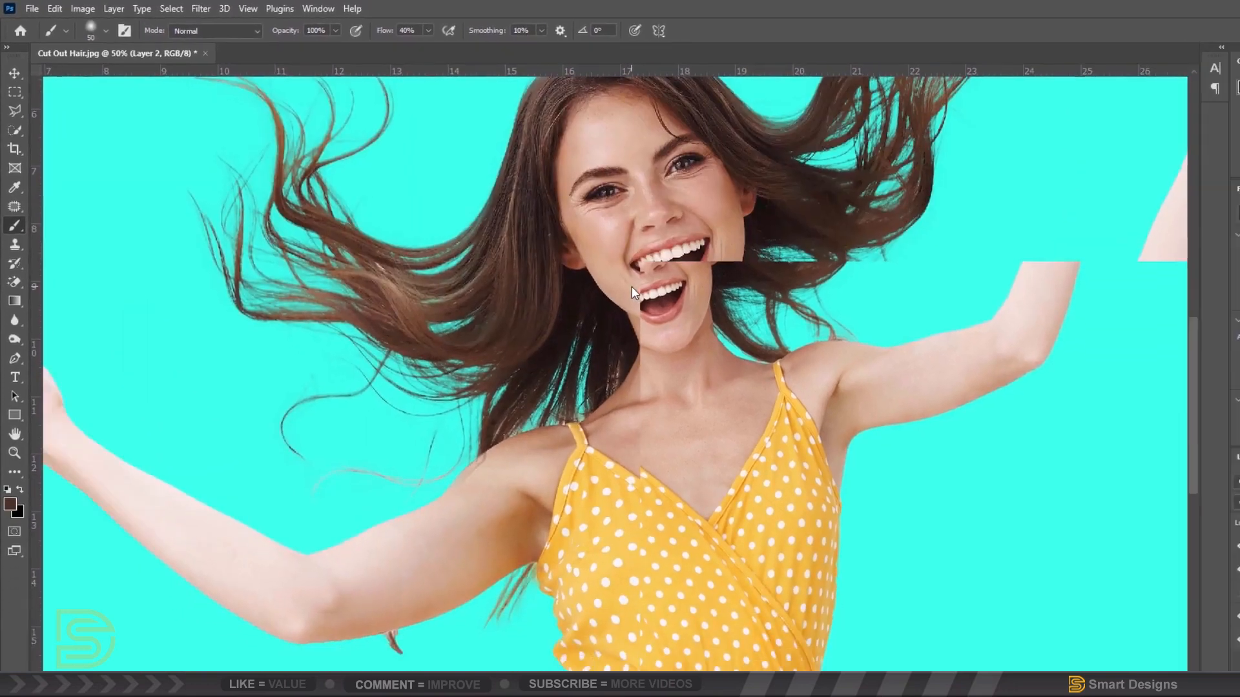
scroll(558, 253, up, 5)
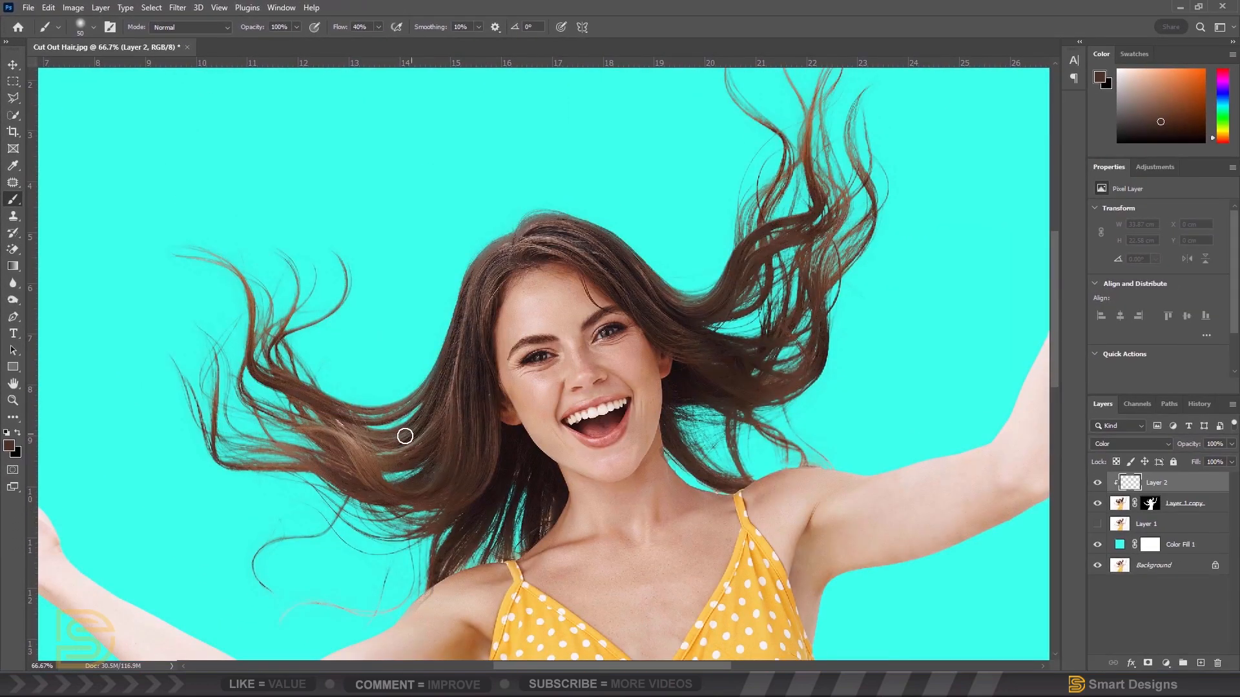
alt+click(462, 407)
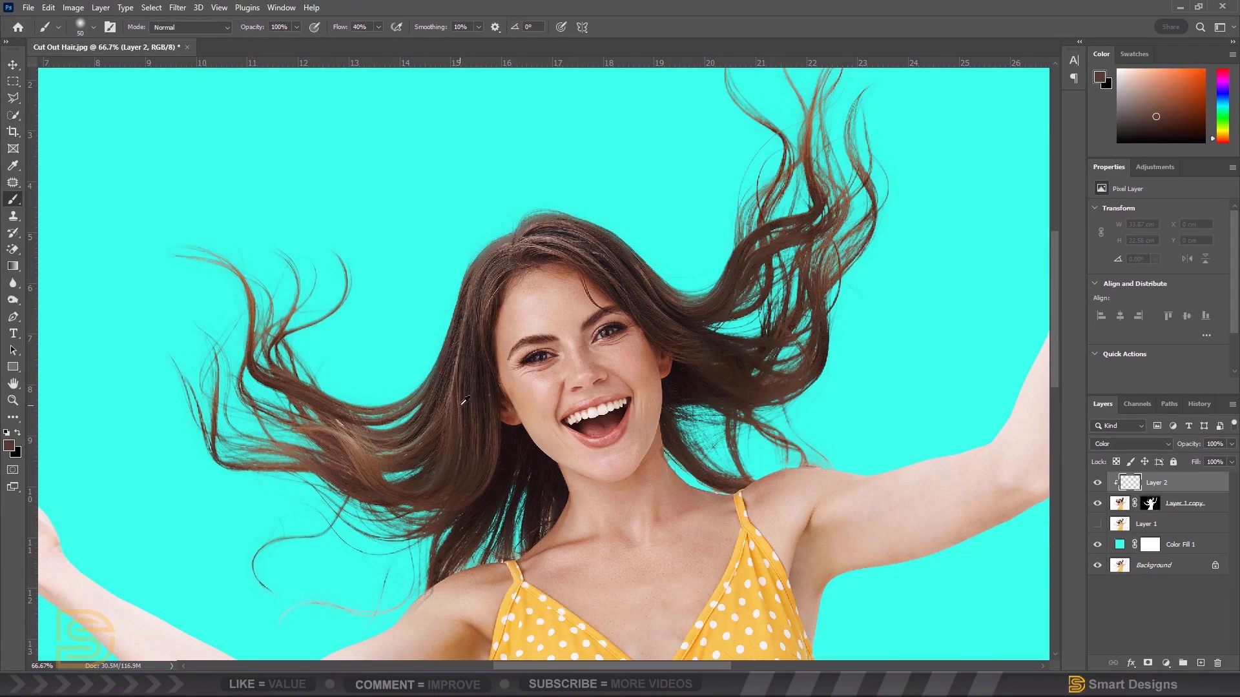
alt+click(397, 452)
drag(247, 300, 247, 458)
drag(329, 474, 204, 337)
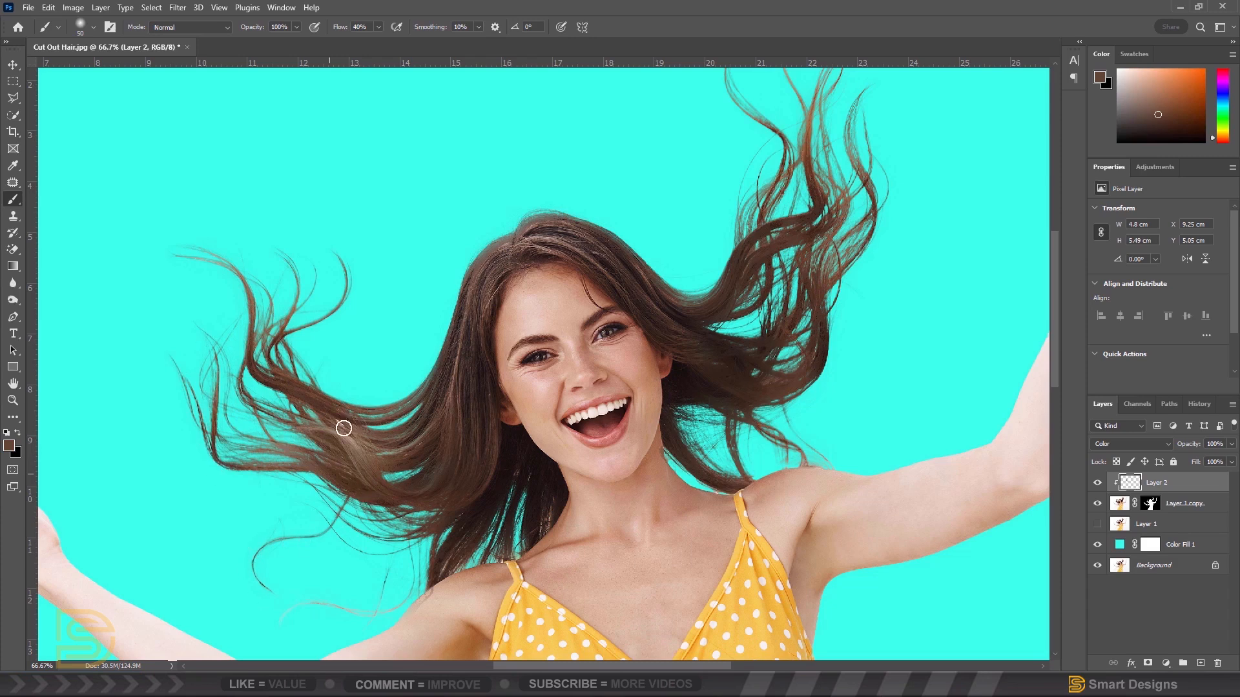
mouse_move(306, 411)
mouse_down()
mouse_move(423, 506)
mouse_move(471, 528)
mouse_up()
- Sample darker hair tones and paint over the lower hair beside the neck and shoulder, continuing towards the right-hand hair
alt+click(475, 539)
mouse_move(448, 584)
mouse_down()
mouse_move(489, 540)
mouse_move(463, 512)
mouse_up()
alt+click(463, 506)
mouse_move(454, 554)
mouse_down()
mouse_move(431, 564)
mouse_move(471, 548)
mouse_move(490, 517)
mouse_move(473, 504)
mouse_move(479, 415)
mouse_move(440, 422)
mouse_move(428, 385)
mouse_move(739, 357)
mouse_move(721, 290)
mouse_up()
- Paint sampled hair browns over the raised strands on the image's right side and the hair above the shoulder
drag(766, 245, 697, 336)
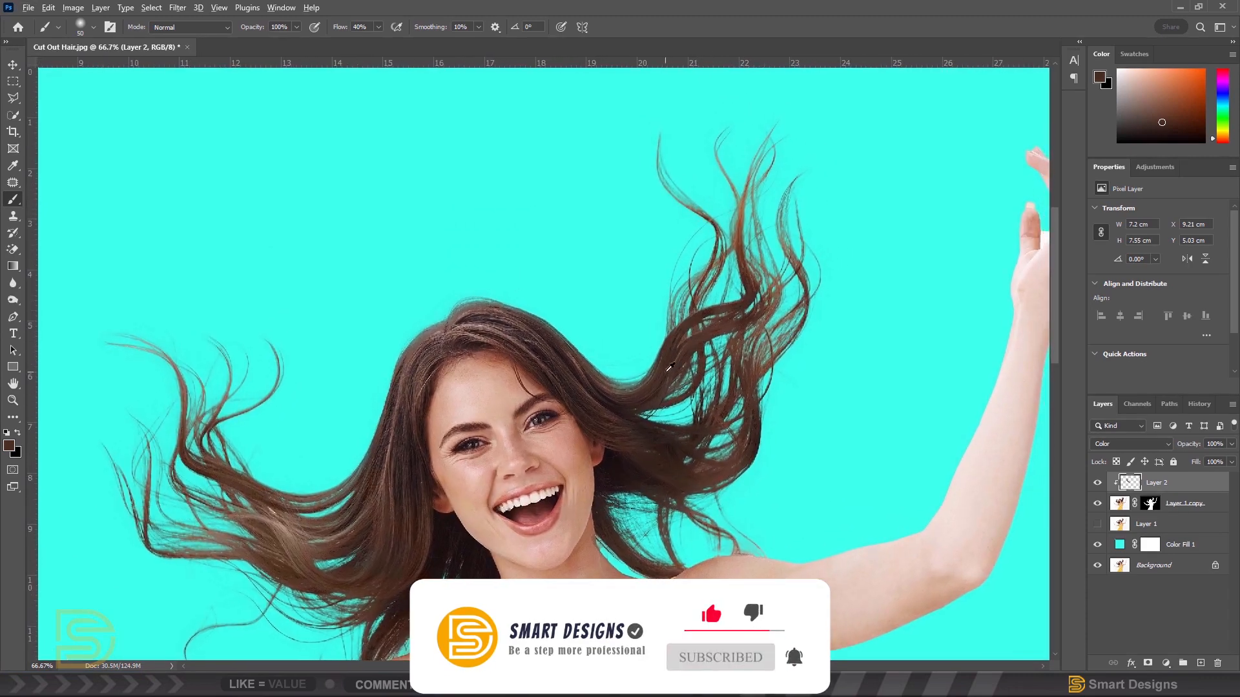
mouse_move(748, 221)
mouse_down()
mouse_move(739, 254)
mouse_move(700, 291)
mouse_move(671, 184)
mouse_up()
alt+click(755, 337)
mouse_move(778, 246)
mouse_down()
mouse_move(751, 304)
mouse_move(706, 316)
mouse_move(764, 363)
mouse_move(753, 437)
mouse_move(726, 468)
mouse_move(685, 443)
mouse_move(705, 427)
mouse_up()
alt+click(680, 428)
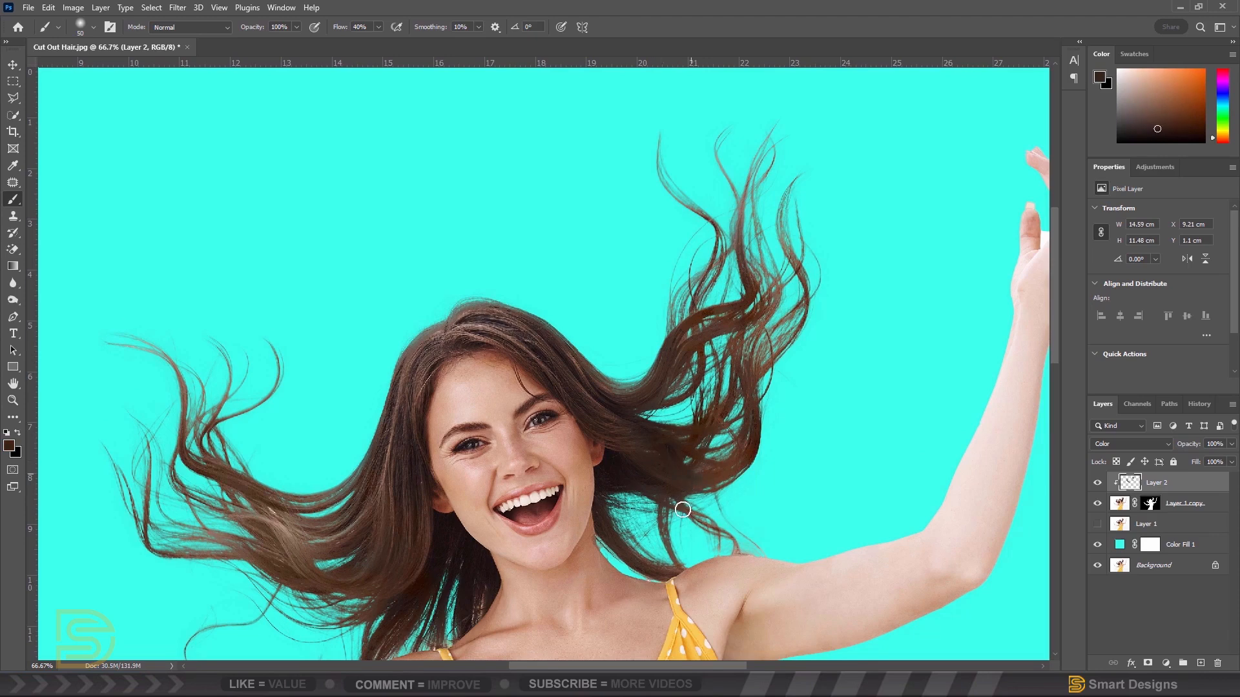
mouse_move(691, 533)
mouse_down()
mouse_move(633, 503)
mouse_move(651, 378)
mouse_move(730, 465)
mouse_move(662, 427)
mouse_up()
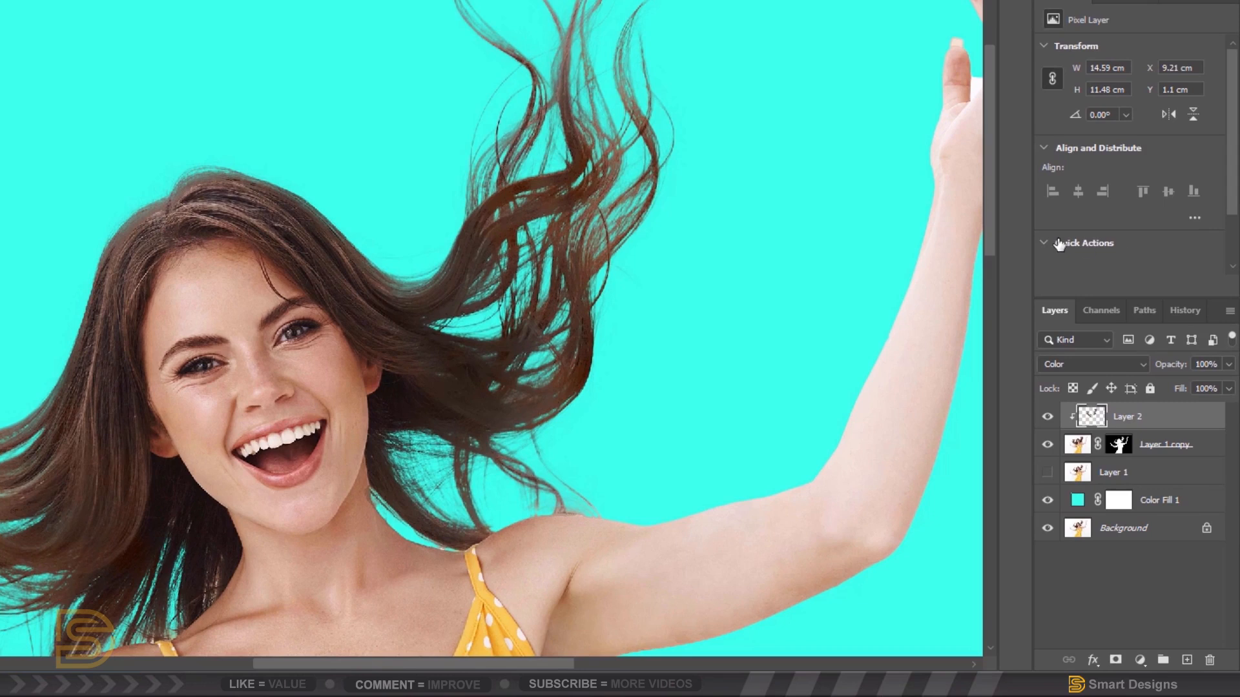
- Duplicate Layer 1 copy, set the lower copy's blend mode to Multiply, and check it with the upper copy temporarily hidden
click(1205, 451)
key(ctrl+j)
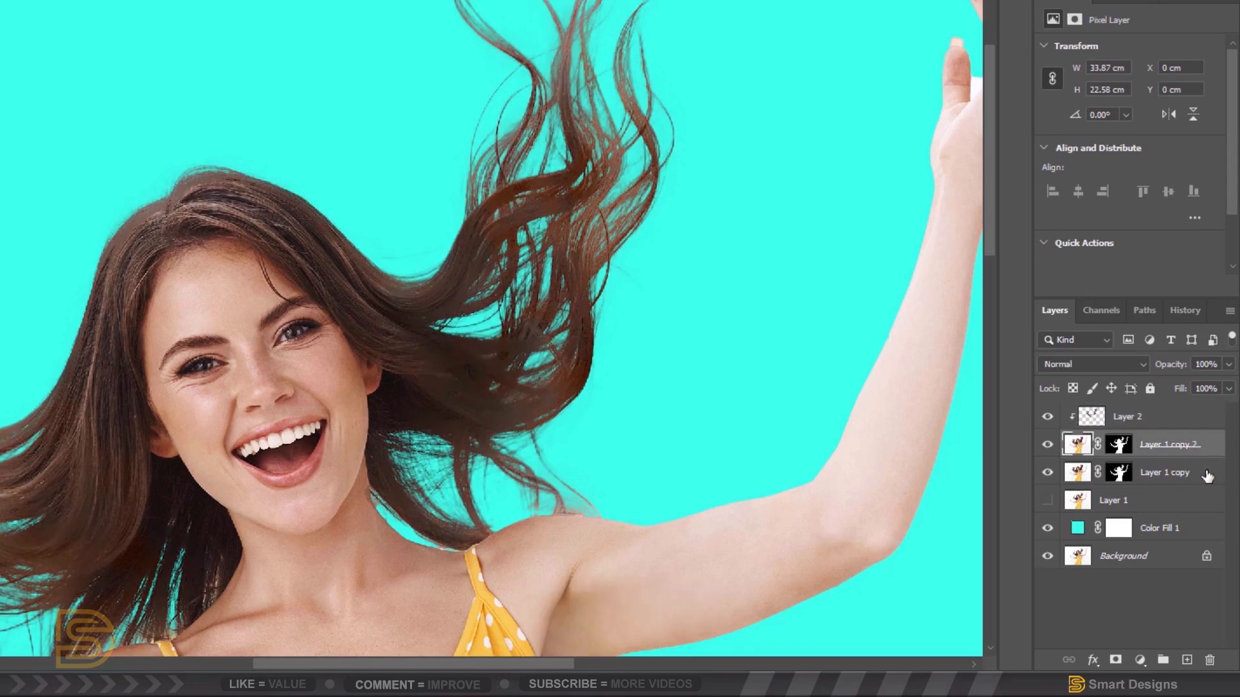
click(1206, 475)
click(1090, 361)
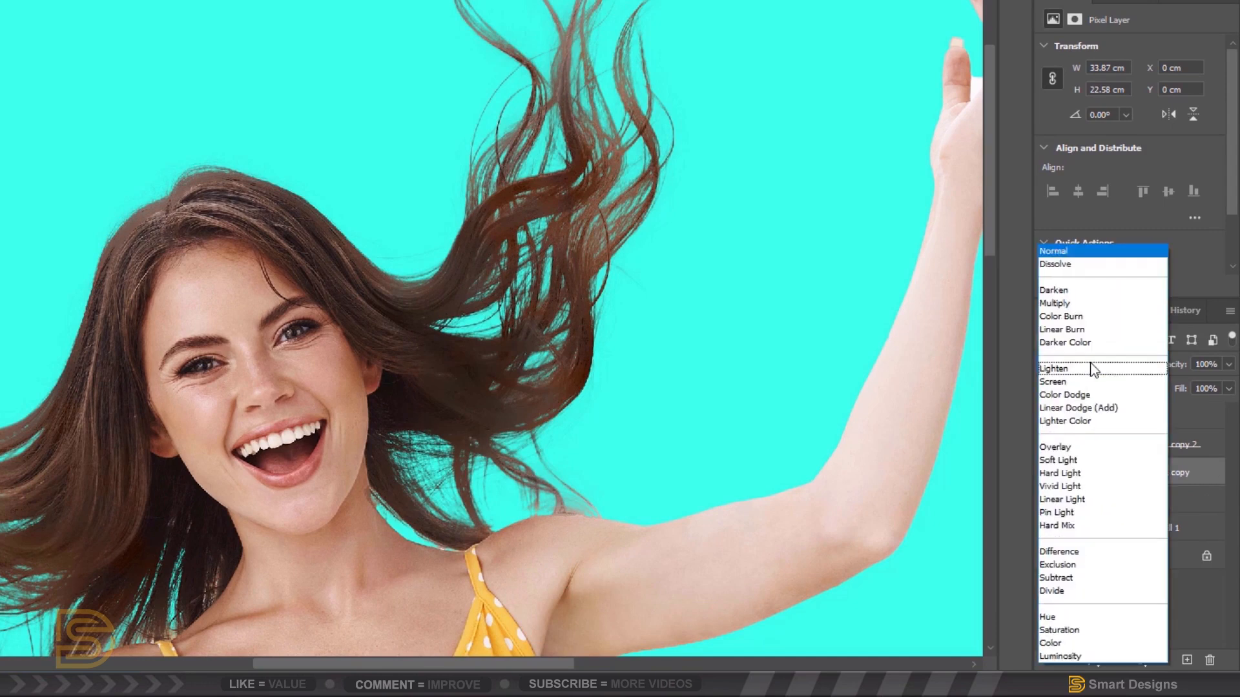
click(1072, 301)
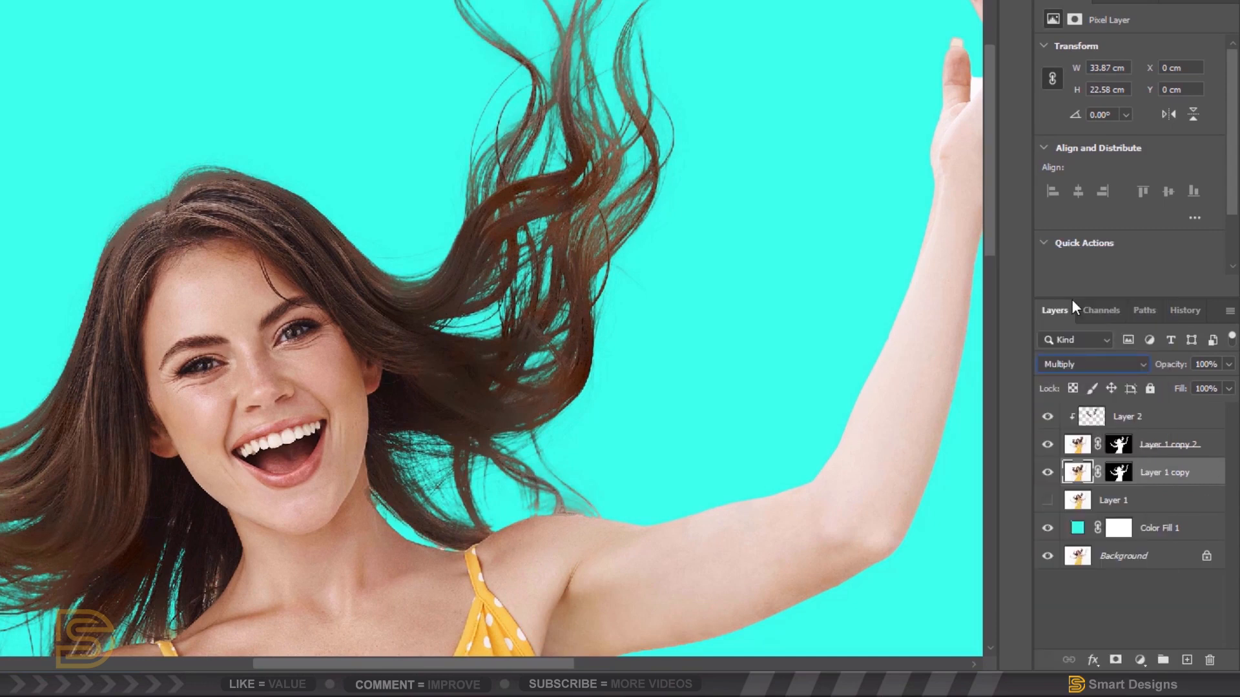
click(1048, 445)
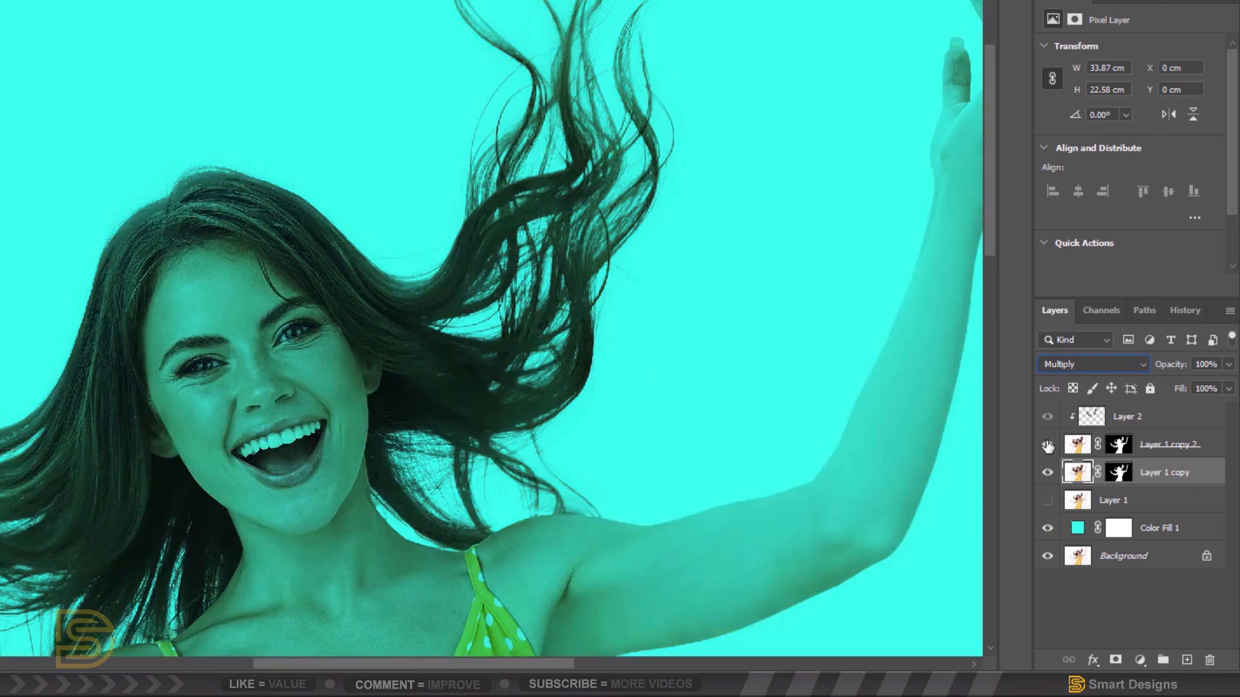
click(1047, 445)
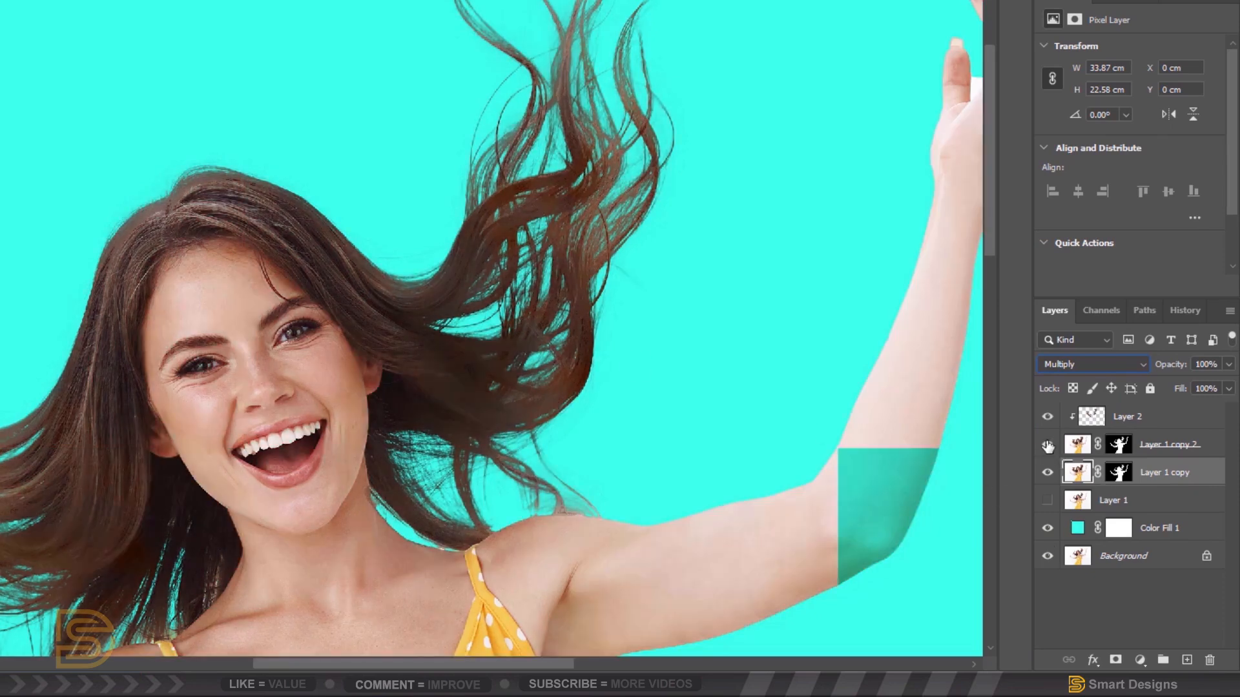
- Split the Blend If black point of Layer 1 copy 2's current layer to 18 / 83, comparing with the preview off before applying
click(1210, 447)
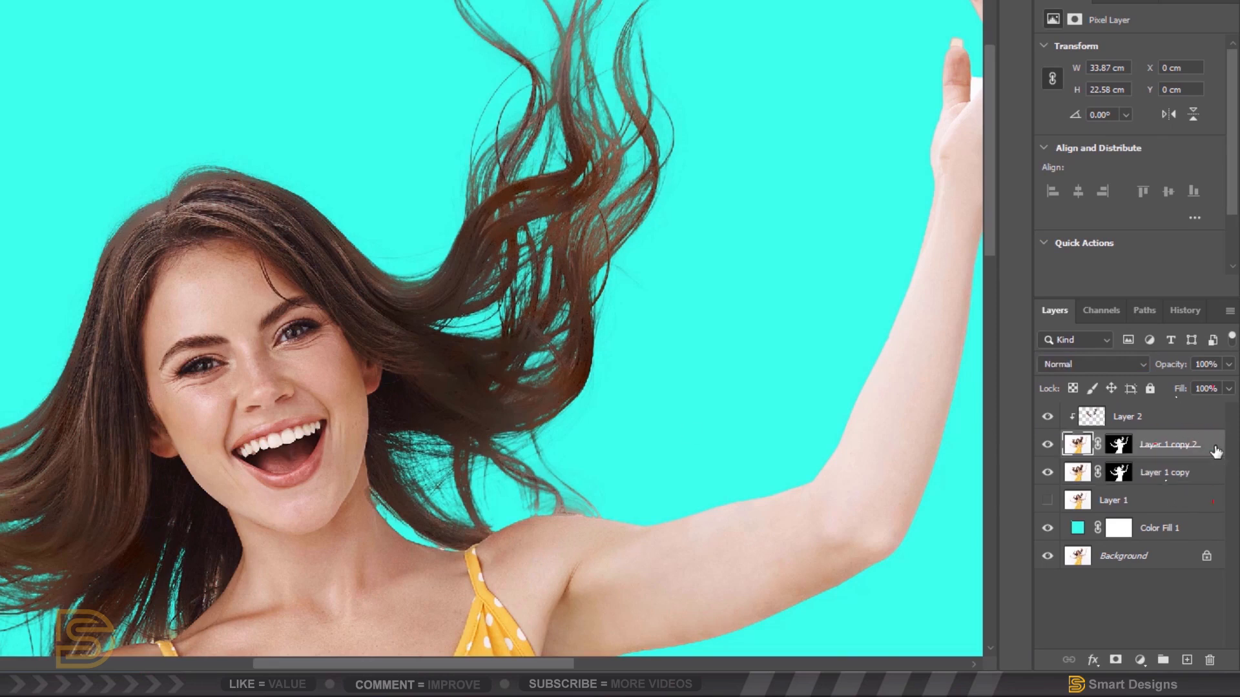
double_click(1215, 452)
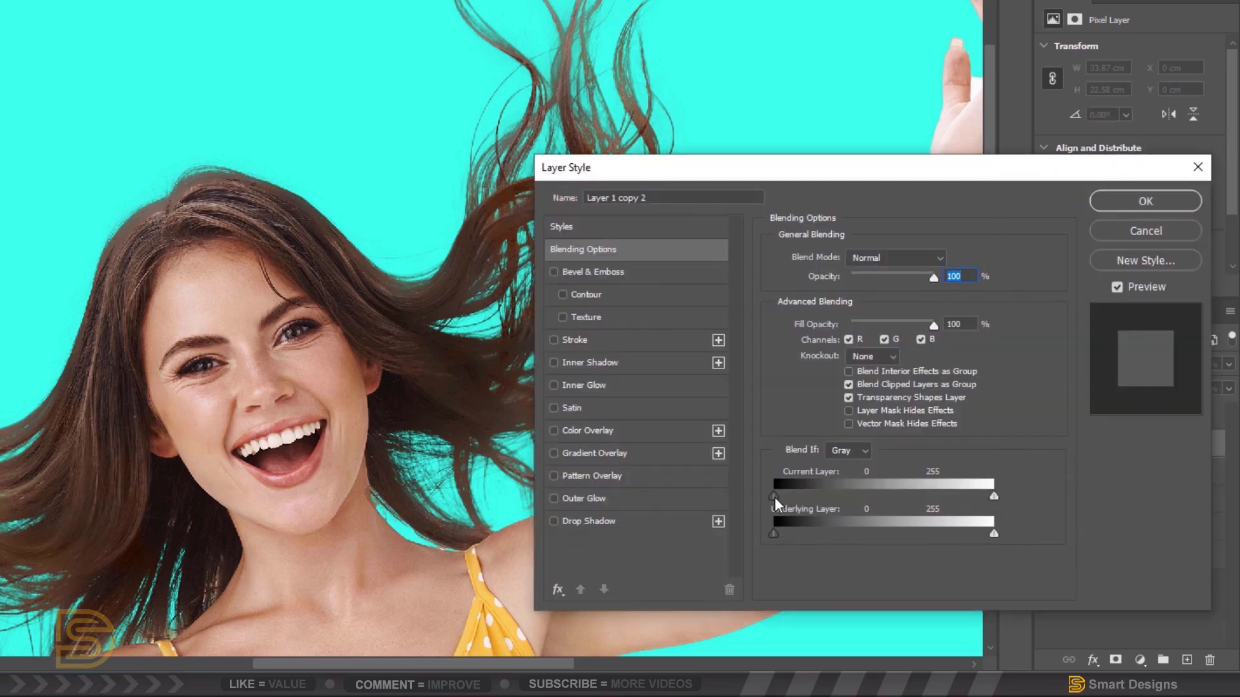
mouse_move(776, 498)
mouse_down()
mouse_move(862, 494)
mouse_move(787, 494)
mouse_up()
key(alt)
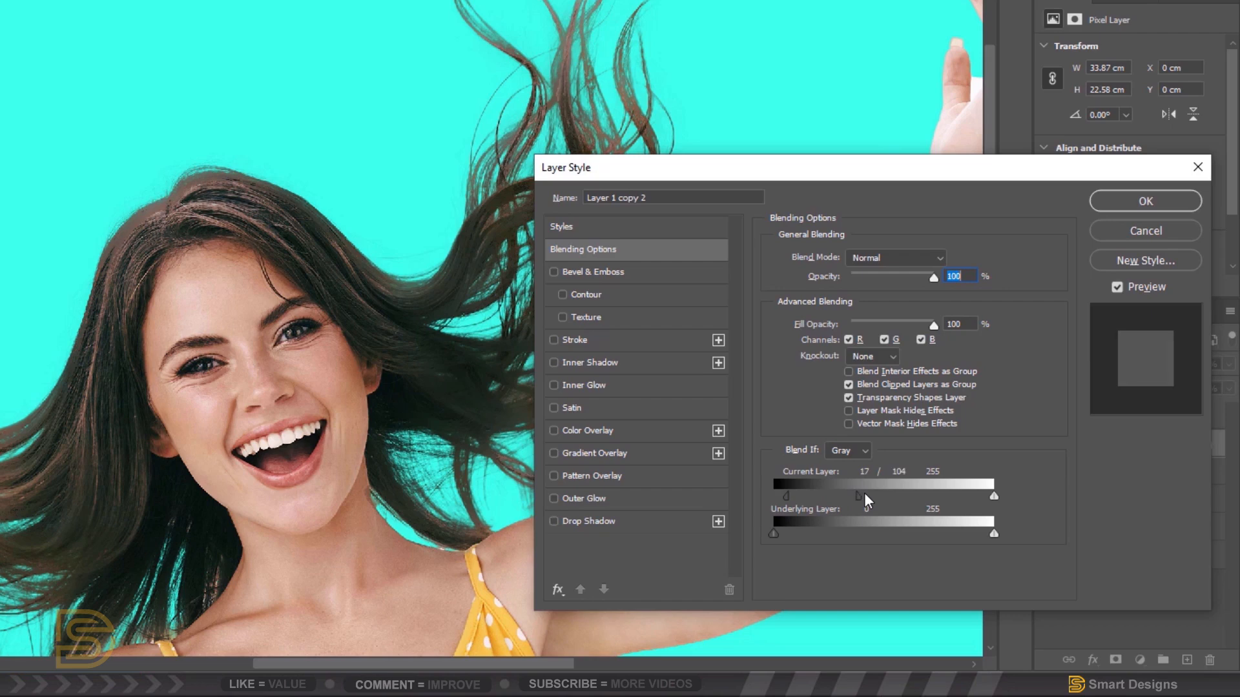
drag(846, 495, 835, 495)
click(1114, 288)
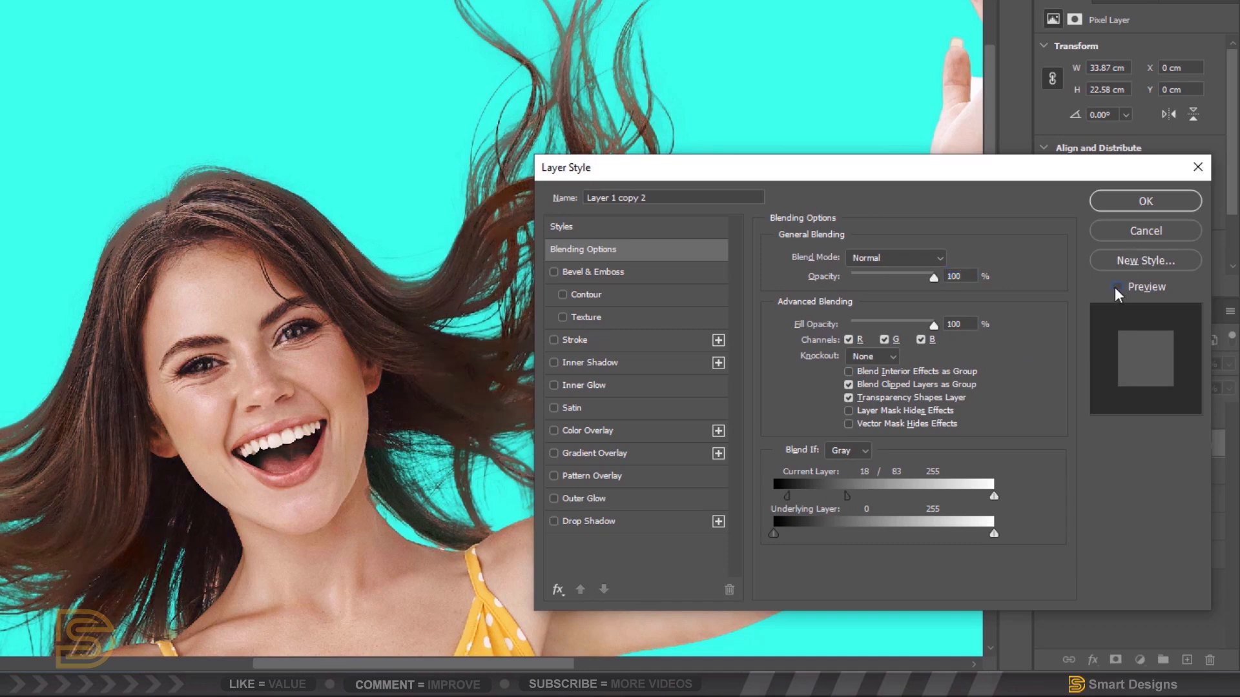
click(1114, 287)
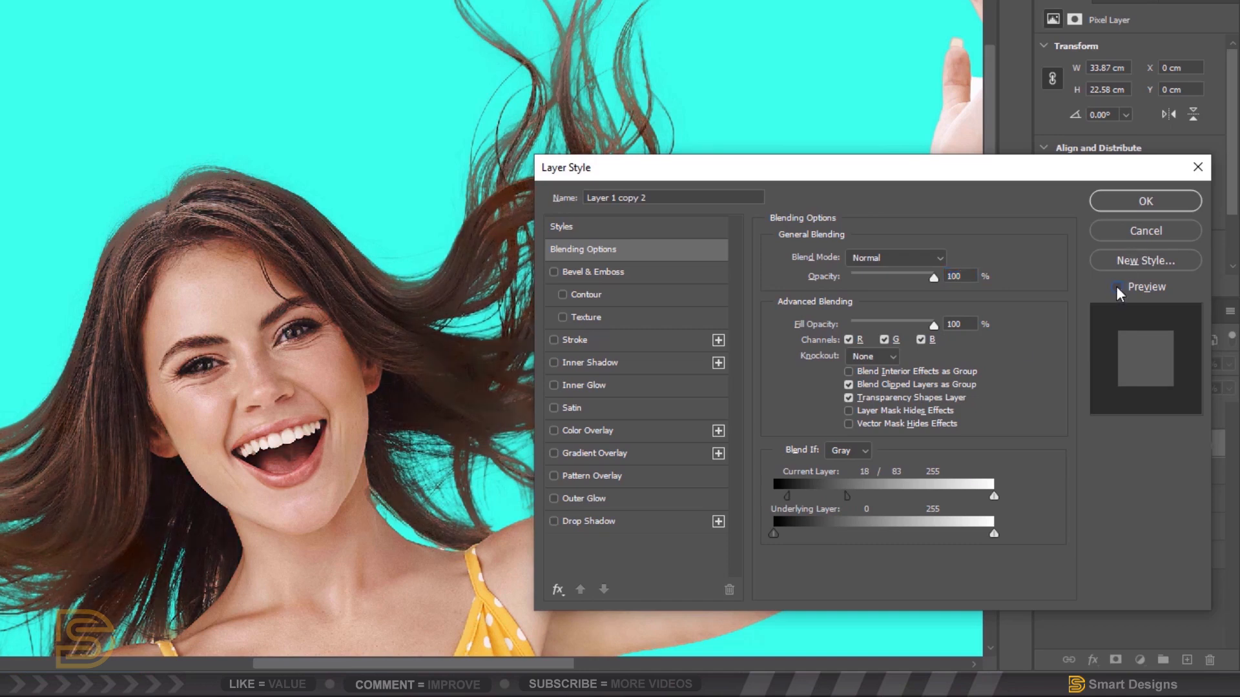
click(1148, 199)
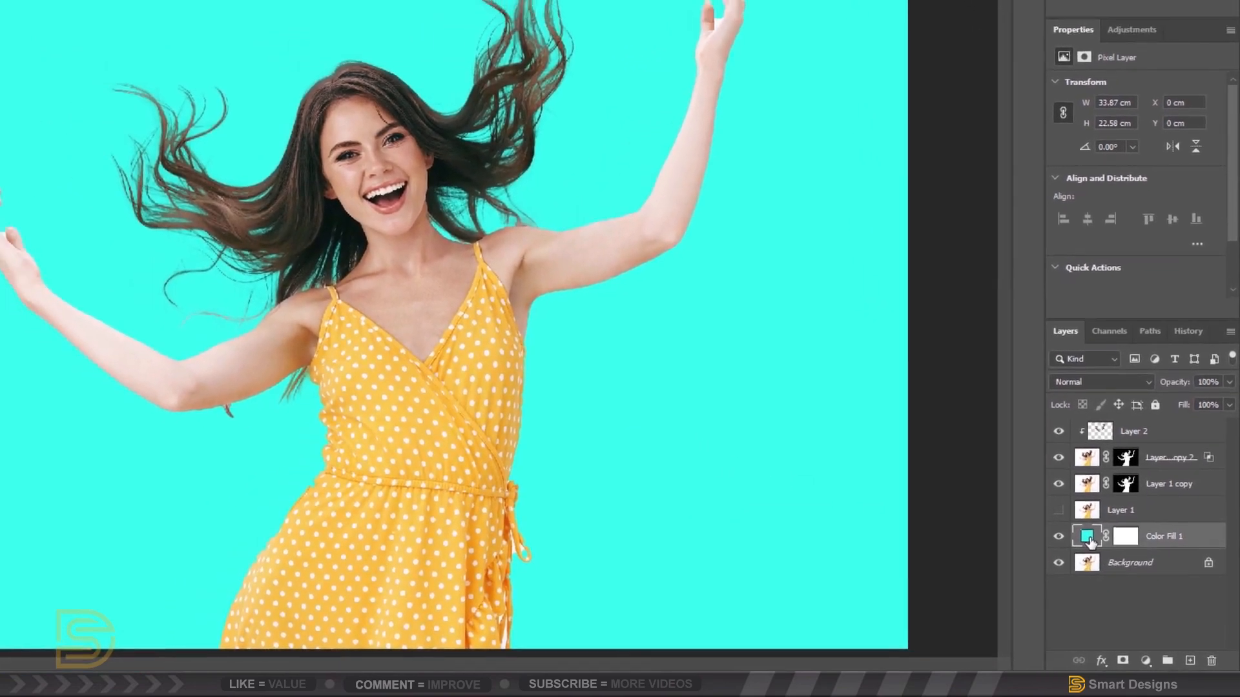
- Change the colour of the Color Fill 1 background layer to bright green
double_click(1078, 529)
drag(749, 496, 752, 522)
click(851, 409)
key(b)
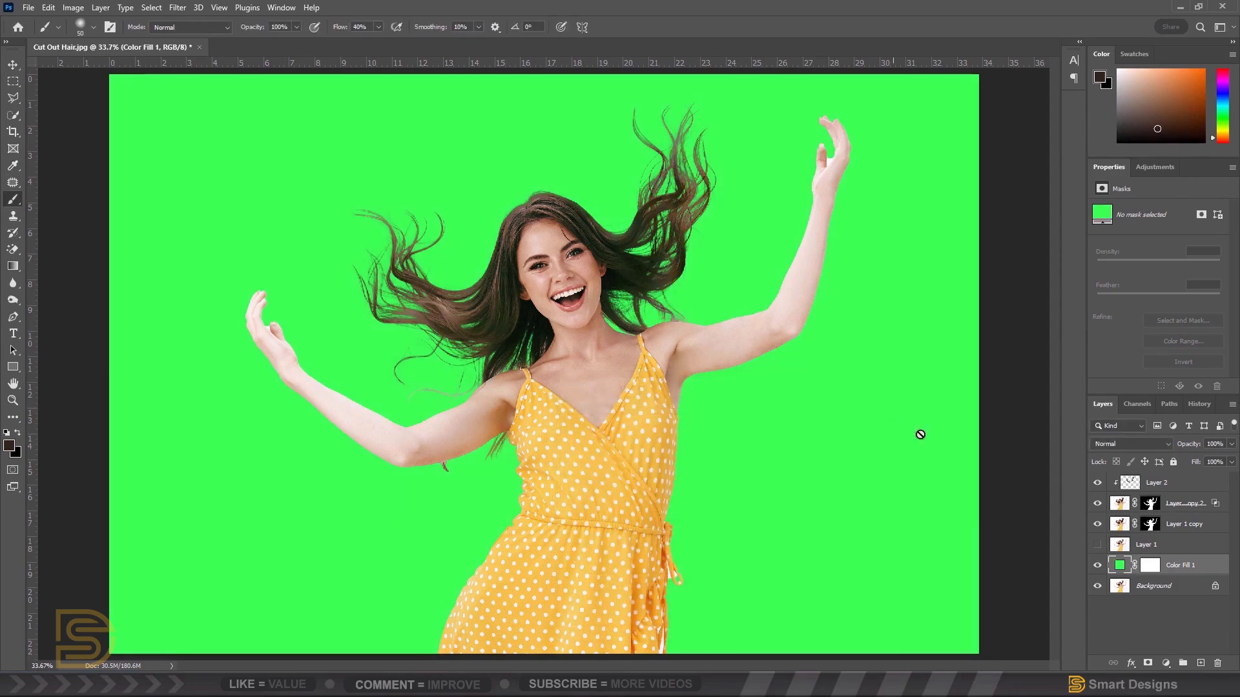